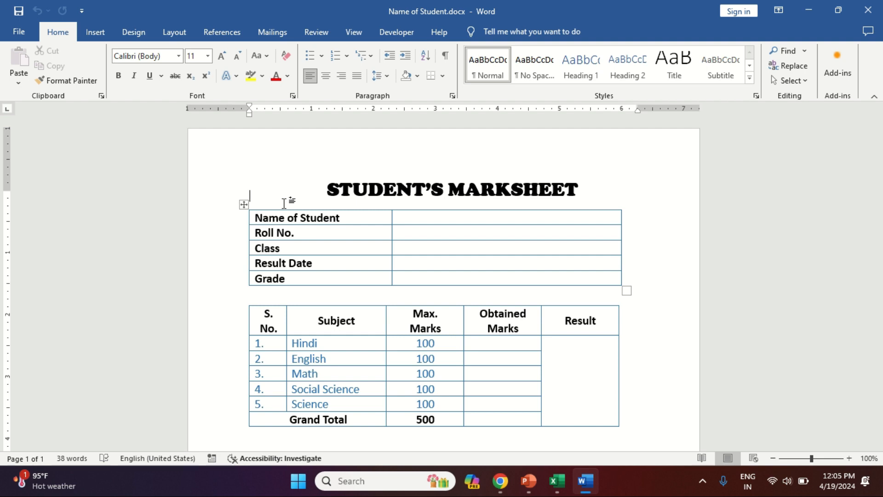
- Compare the Excel student data with the Word mark sheet template's student details and subject tables
key(alt+Tab)
key(Tab)
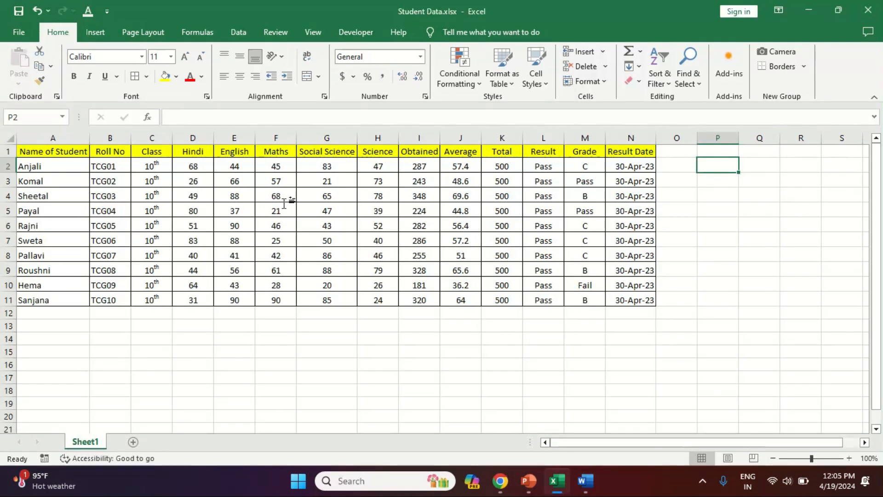
key(alt+Tab)
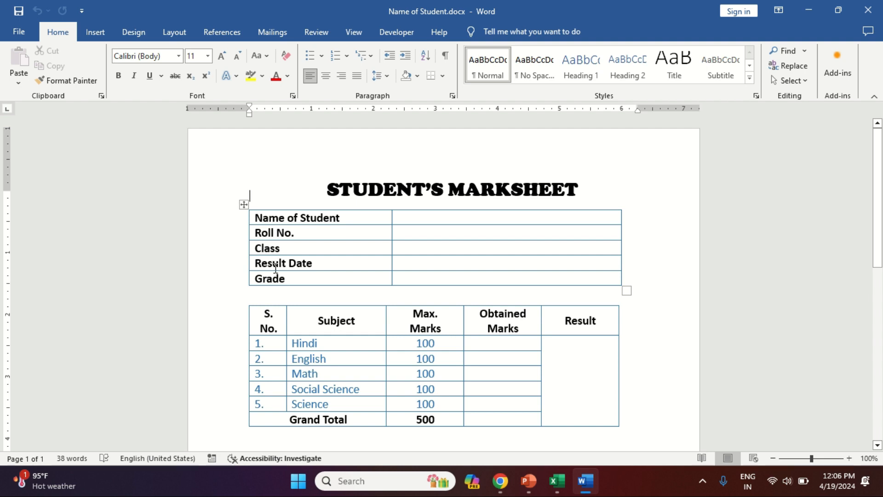
click(275, 346)
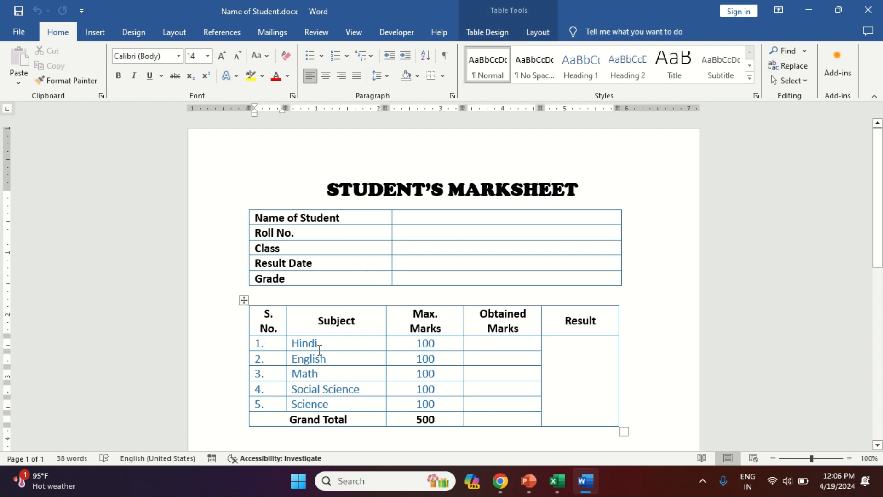
drag(320, 348, 324, 405)
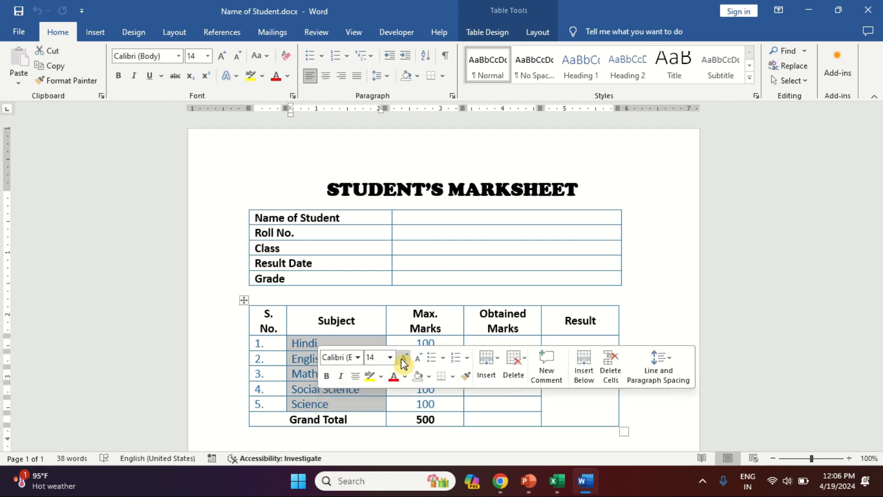
click(405, 342)
drag(405, 343, 411, 395)
click(497, 324)
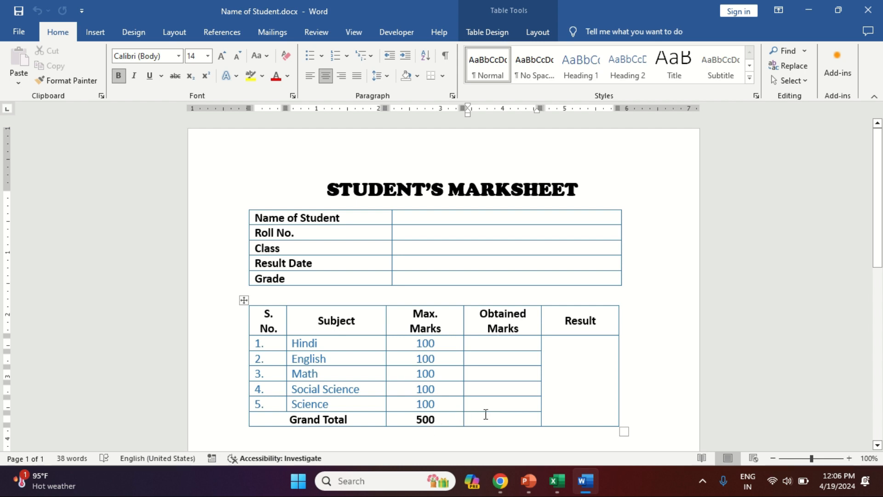
scroll(433, 373, down, 1)
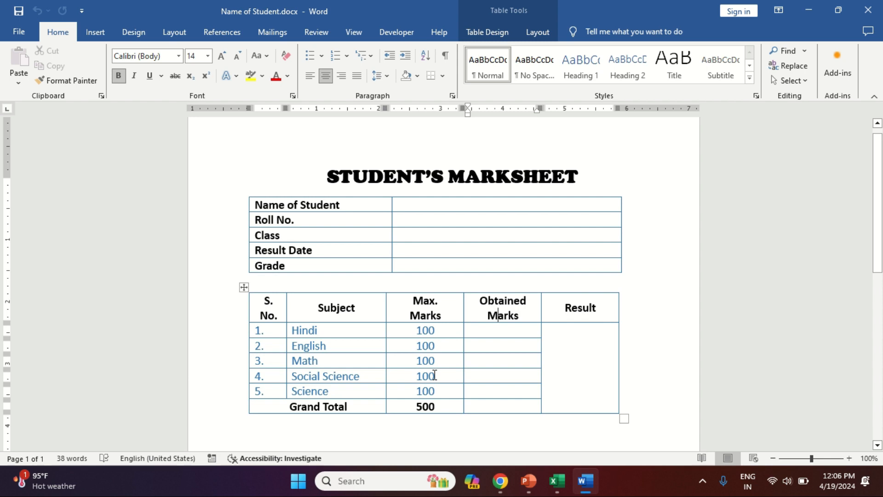
- Switch to the Excel workbook and review the Name of Student, Roll No, Class and Hindi columns
key(alt+Tab)
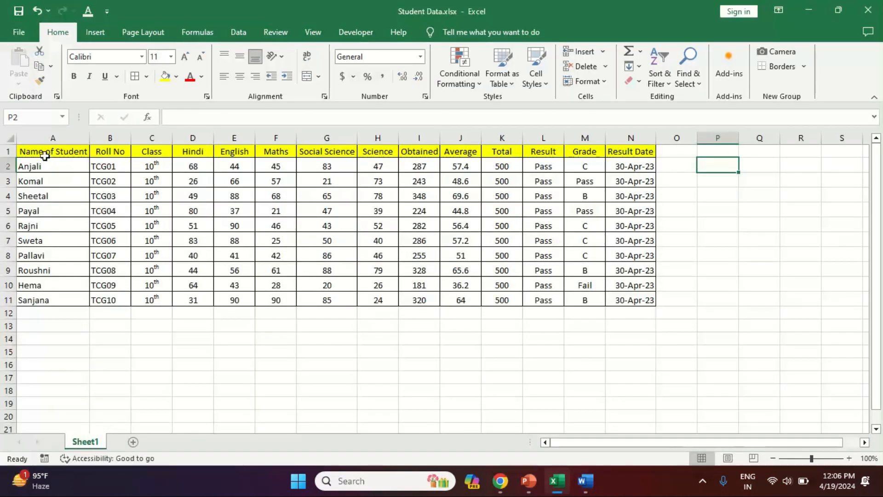
drag(44, 155, 52, 300)
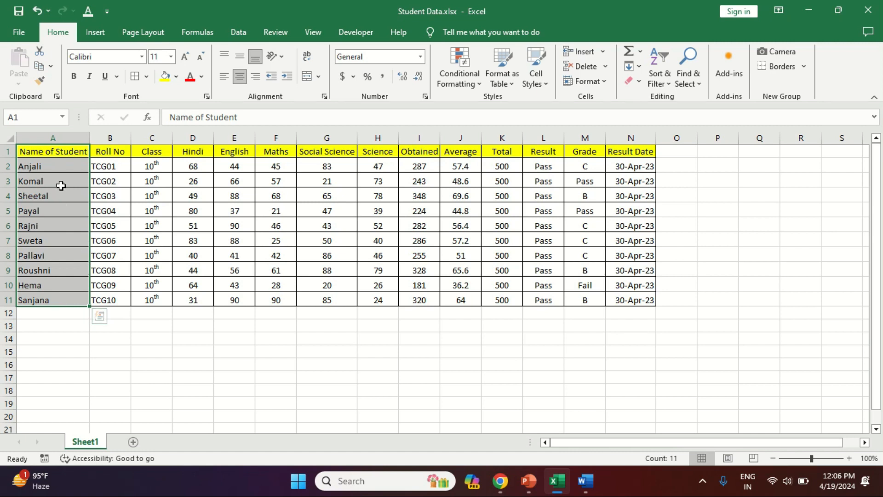
drag(114, 153, 106, 302)
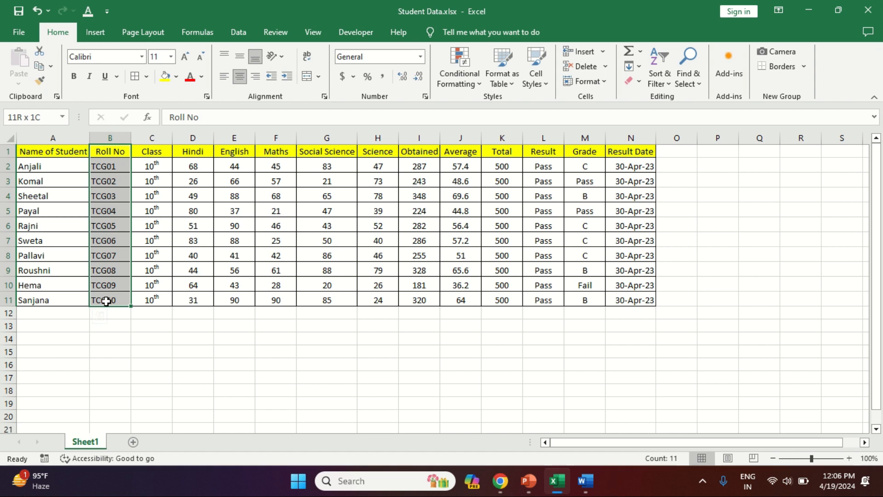
drag(154, 151, 152, 300)
drag(195, 158, 200, 300)
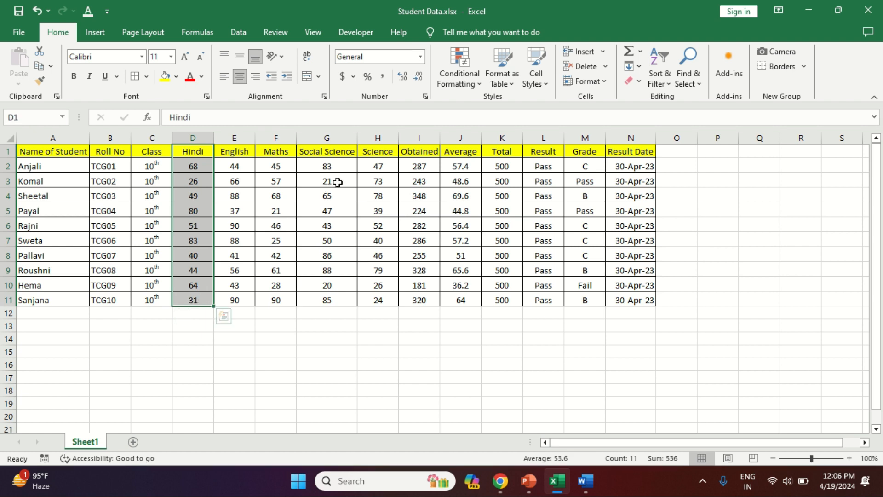
- Clear the Obtained, Average, Total, Result and Grade values for all ten students
click(419, 152)
drag(419, 166, 595, 300)
key(Delete)
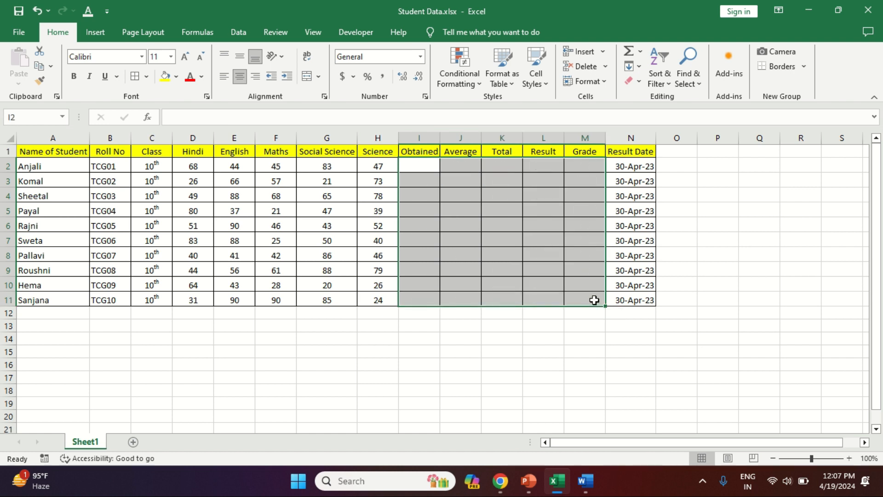
- Try entering 500 in each Total cell and filling it down, then undo back to the original data
click(425, 166)
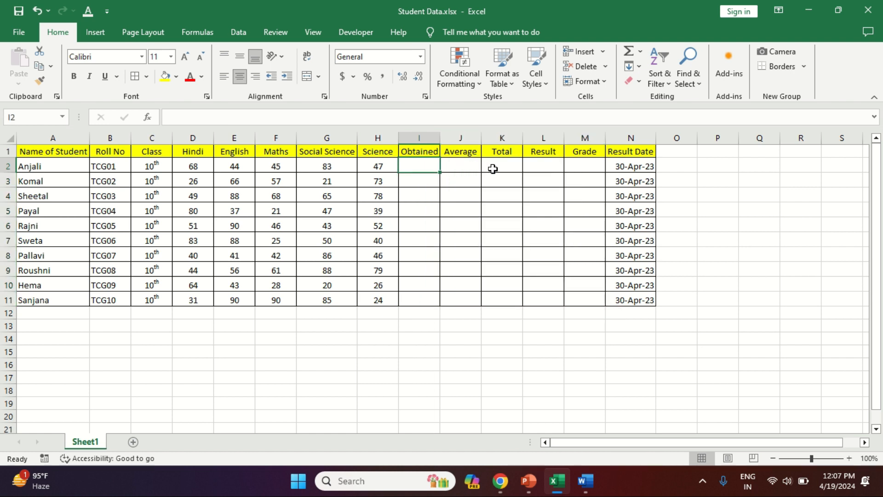
click(501, 169)
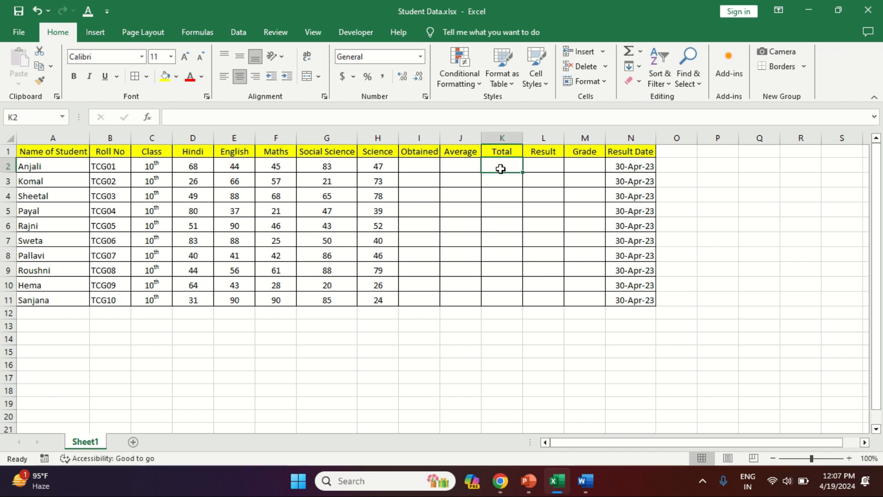
text(500)
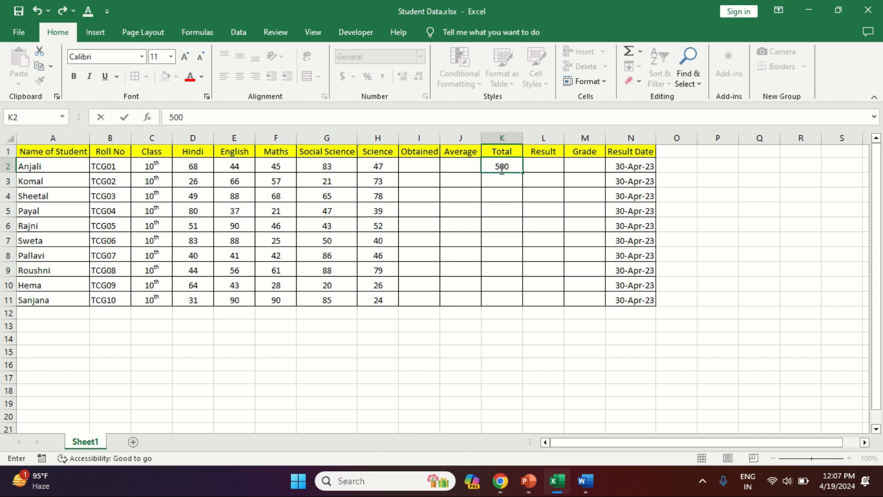
key(Return)
text(500)
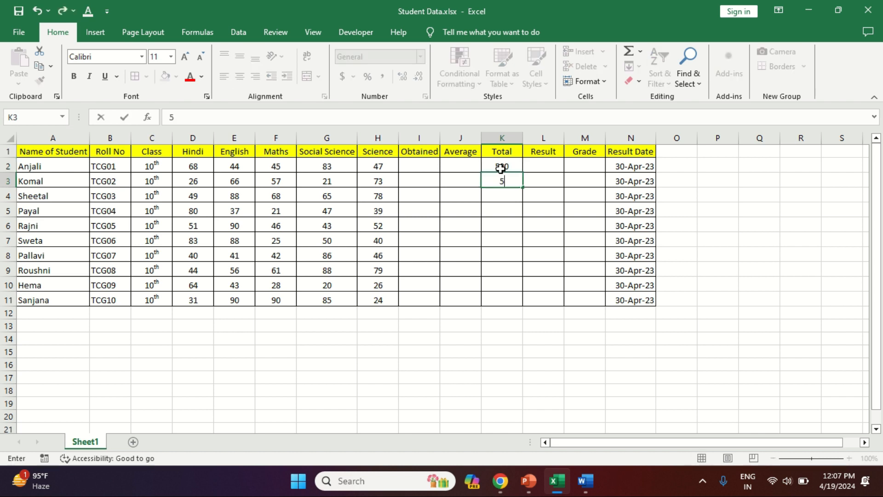
key(Return)
text(500)
key(Return)
text(500)
key(Return)
text(500)
key(Return)
text(500)
key(shift+Down)
key(shift+Down)
key(shift+Down)
key(shift+Down)
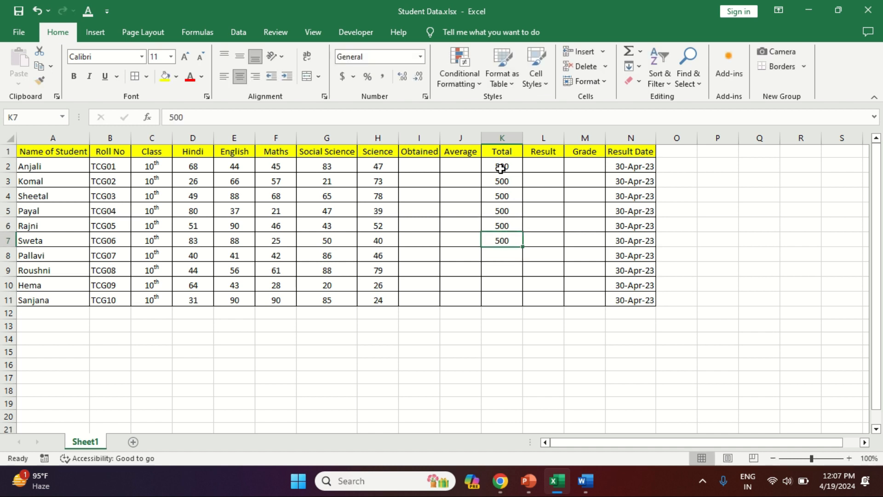
key(ctrl+d)
key(Left)
key(Up)
key(Up)
key(Up)
key(Up)
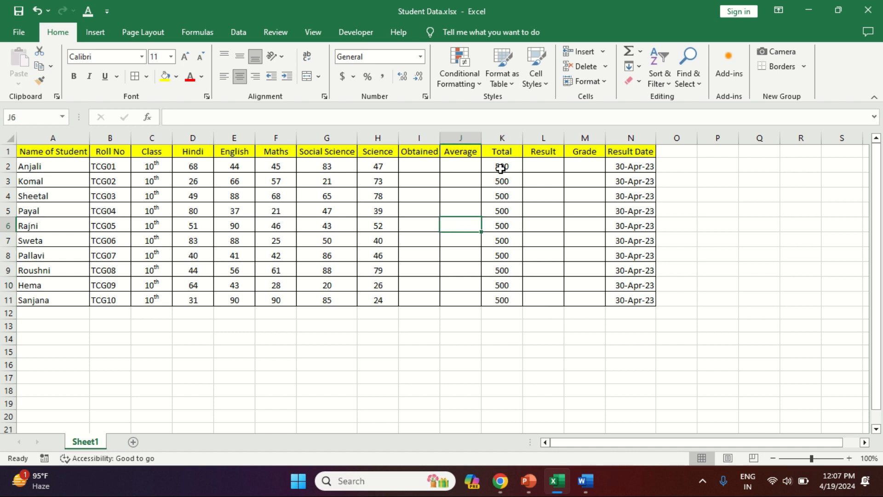
key(ctrl+z)
key(ctrl+z)
key(ctrl+z)
key(ctrl+z)
key(ctrl+z)
key(ctrl+z)
key(ctrl+z)
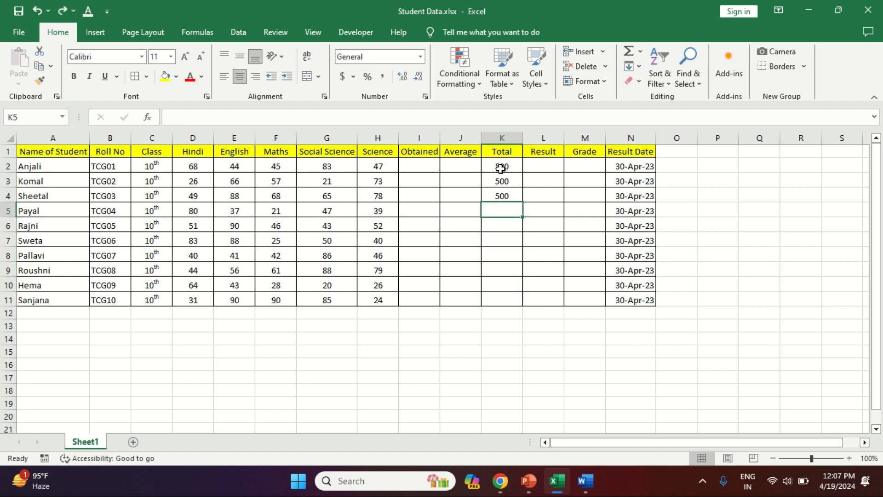
key(ctrl+z)
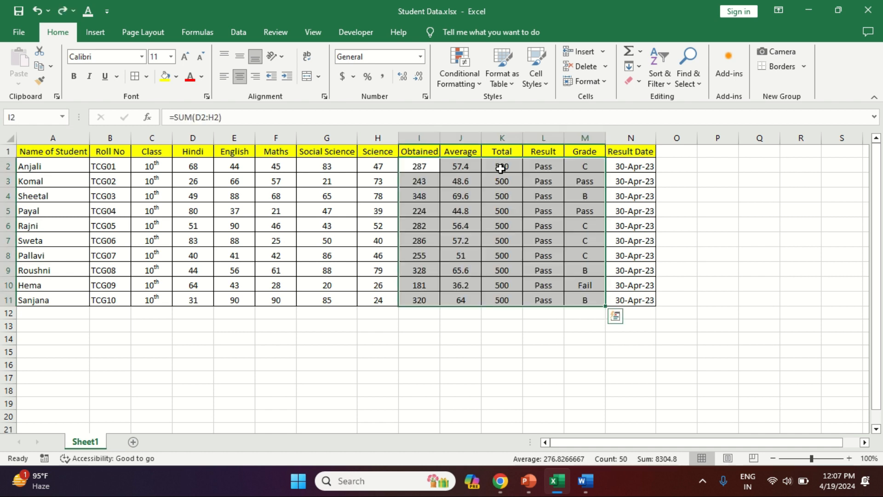
- Clear the Obtained through Grade values again and fill every student's Total with 500
key(Delete)
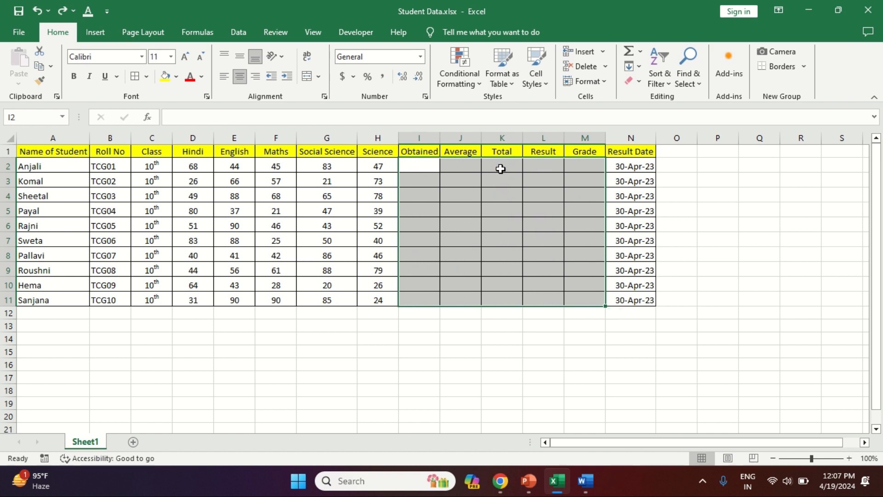
key(Right)
key(Right)
text(500)
key(ctrl+Return)
key(shift+Down)
key(shift+Down)
key(shift+Down)
key(shift+Down)
key(shift+Down)
key(shift+Down)
key(shift+Down)
key(shift+Down)
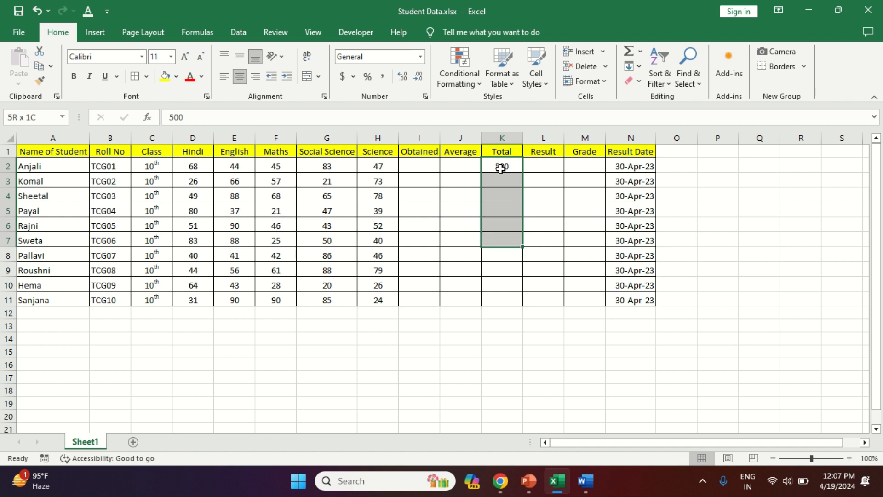
key(shift+Down)
key(ctrl+d)
- Enter a SUM formula in the first Obtained cell adding the subject marks D2:H2
key(Left)
key(Left)
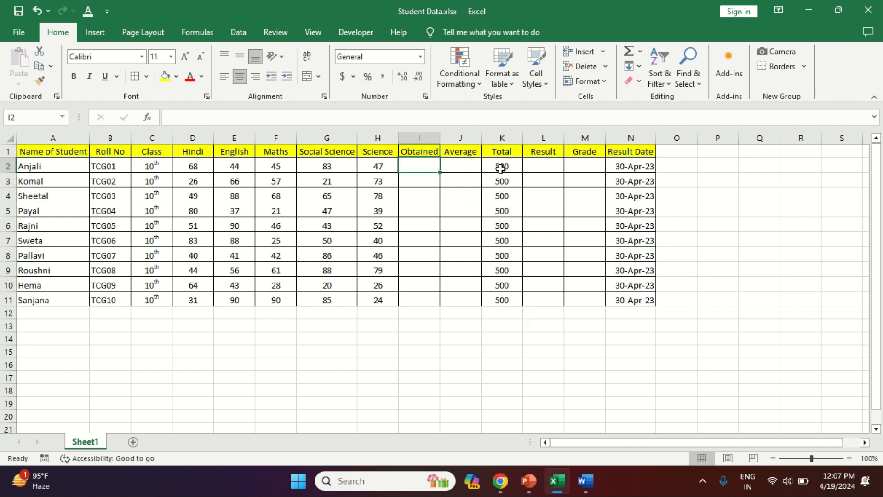
text(=)
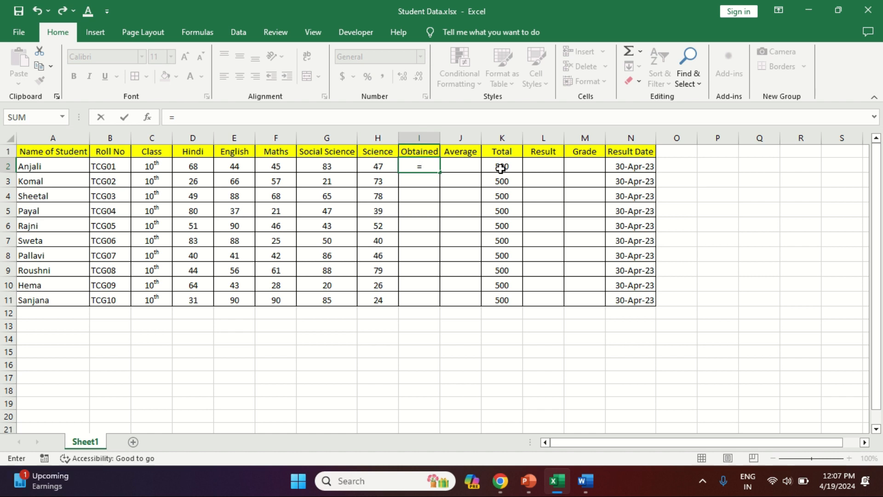
text(sum)
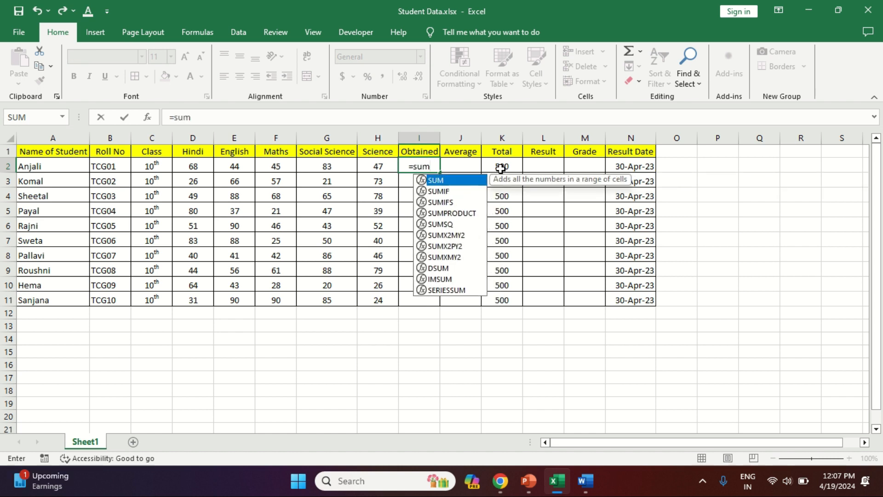
key(Tab)
key(Left)
key(Left)
key(Left)
key(Left)
key(Left)
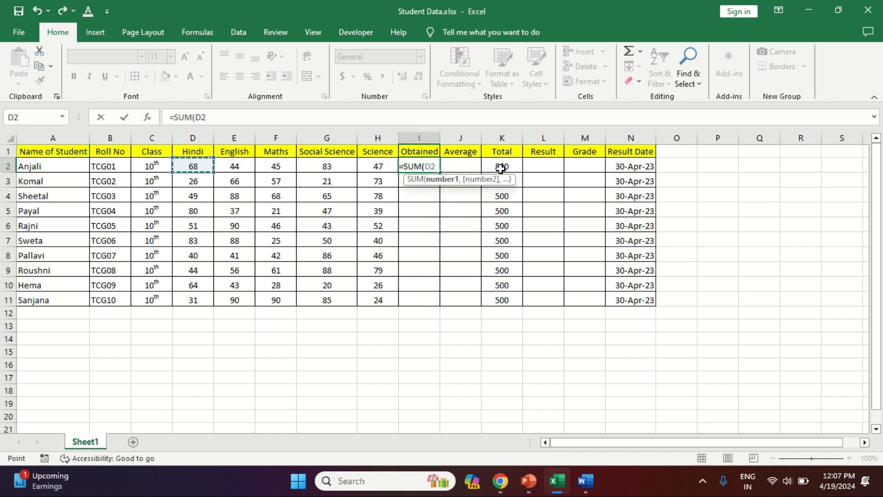
key(shift+Right)
key(shift+Right)
key(shift+Right)
key(shift+Right)
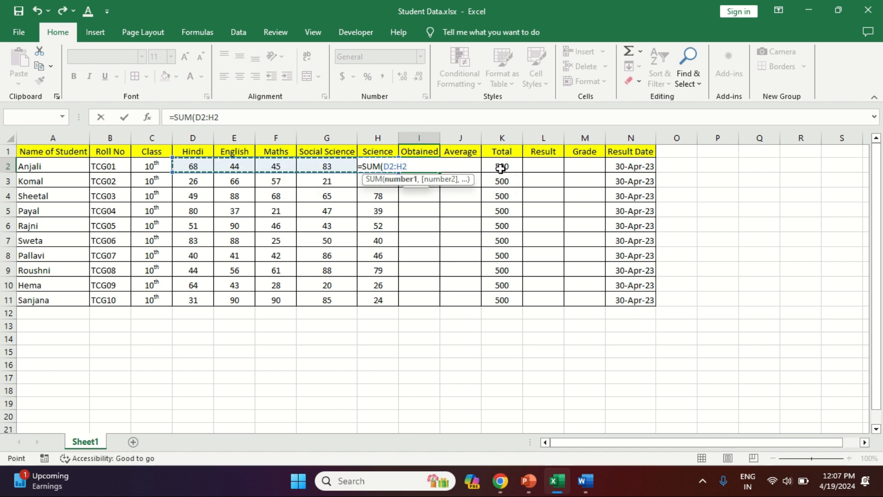
key(Return)
- Fill the Obtained formula down for all ten students
key(Up)
key(shift+Down)
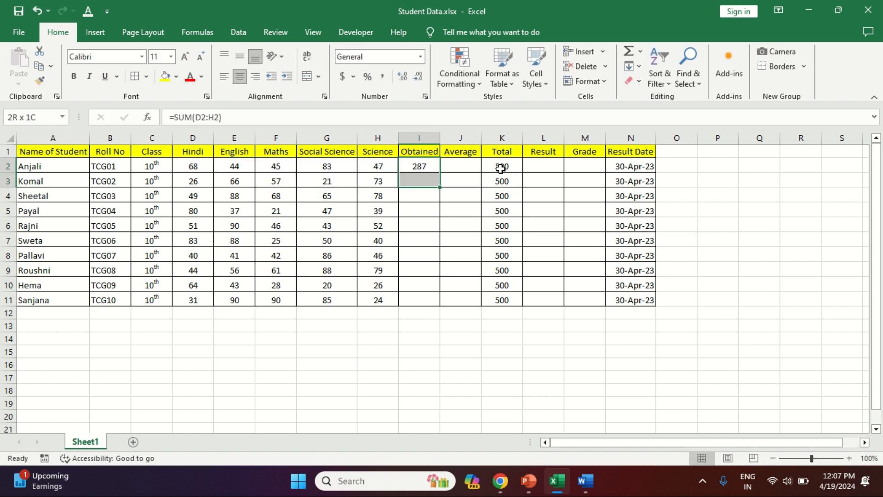
key(shift+Down)
key(shift+Down)
key(shift+Down)
key(shift+Down)
key(shift+Down)
key(shift+Down)
key(shift+Down)
key(shift+Down)
key(shift+Down)
key(Up)
key(Down)
key(shift+Down)
key(shift+Down)
key(shift+Down)
key(shift+Down)
key(shift+Down)
key(shift+Down)
key(shift+Down)
key(shift+Down)
key(shift+Down)
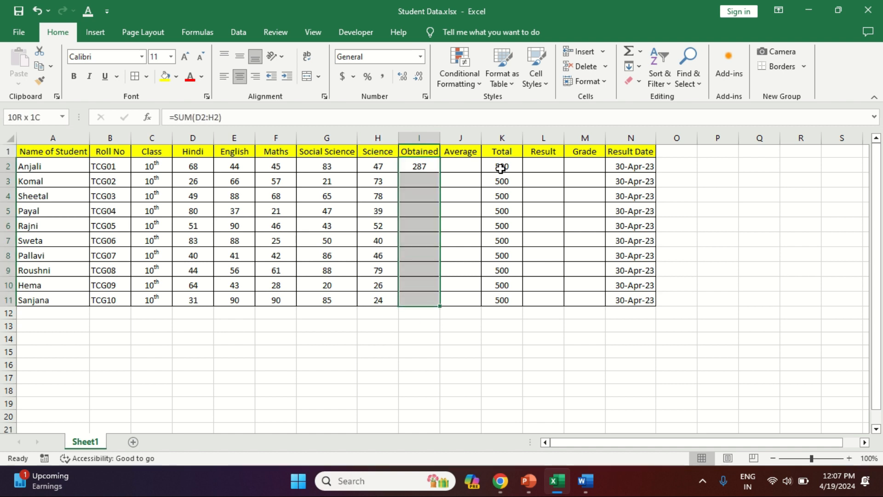
key(ctrl+d)
key(Right)
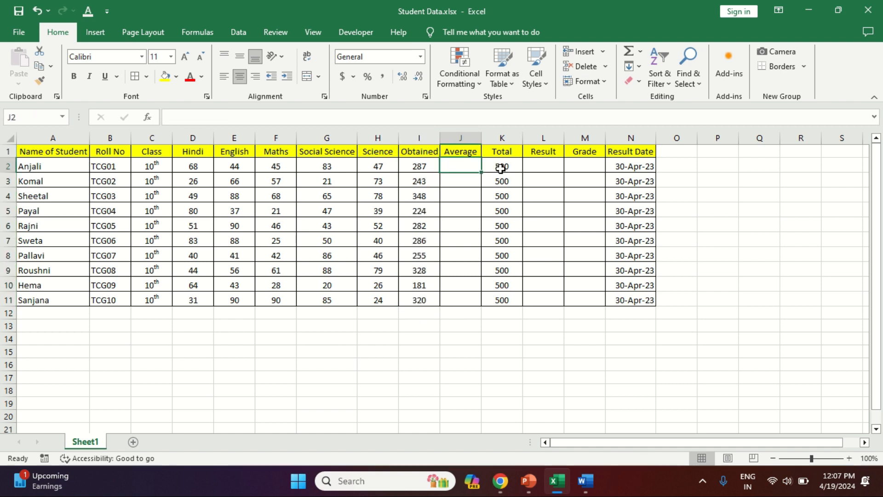
- Enter an AVERAGE formula in the first Average cell over the subject marks D2:H2
text(=aver)
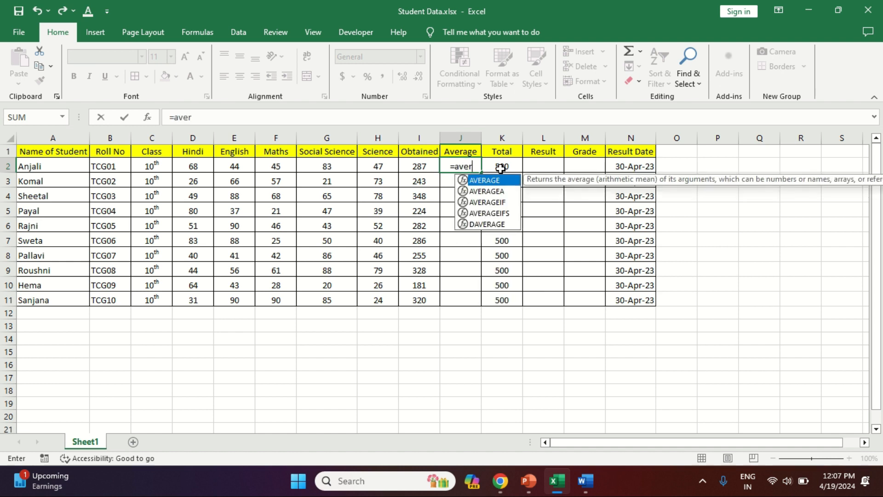
key(Tab)
key(Left)
key(Left)
key(Left)
key(Left)
key(Left)
key(Left)
key(shift+Right)
key(shift+Right)
key(shift+Right)
key(shift+Right)
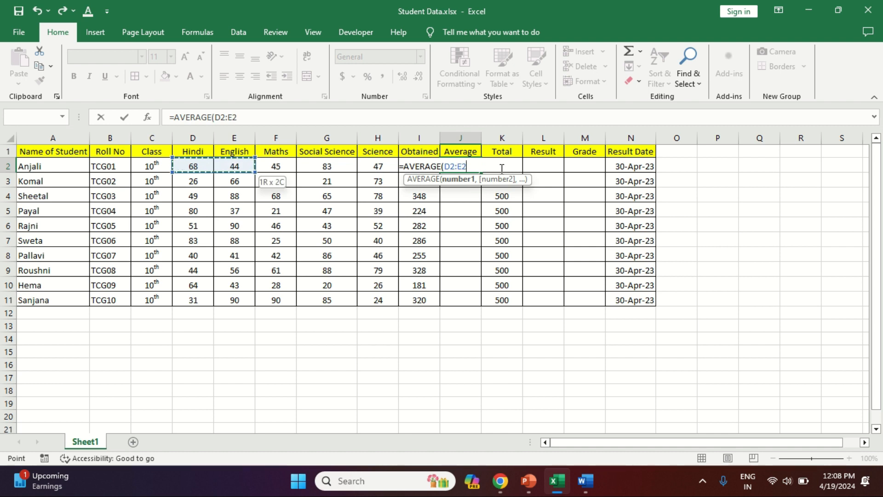
key(Return)
key(Up)
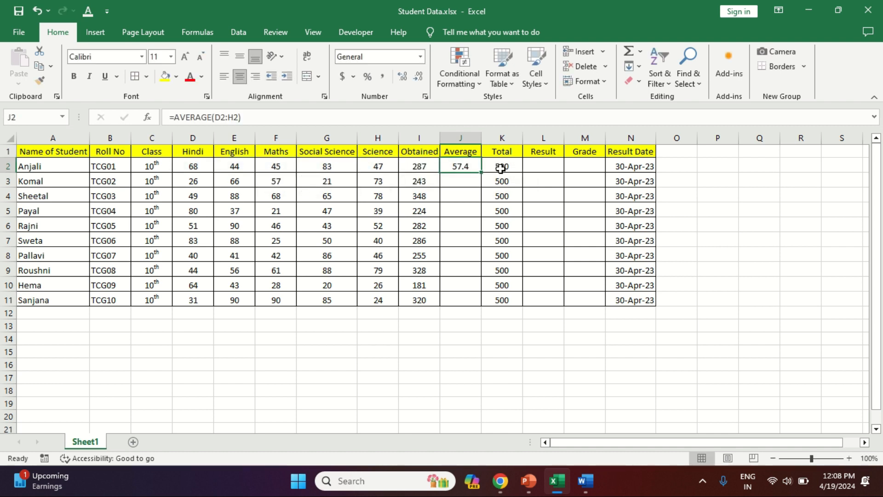
- Fill the Average formula down for all ten students
key(shift+Down)
key(shift+Down)
key(shift+Down)
key(shift+Down)
key(shift+Down)
key(shift+Down)
key(shift+Down)
key(shift+Down)
key(shift+Down)
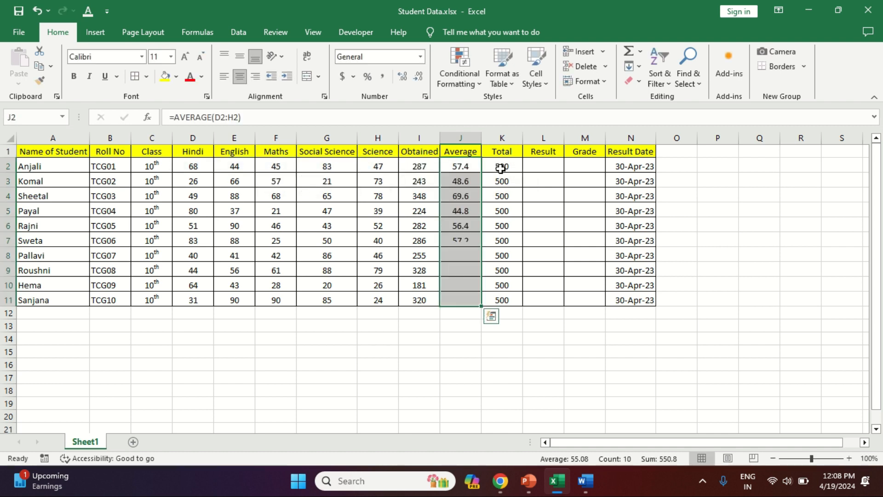
key(ctrl+d)
key(Right)
key(Right)
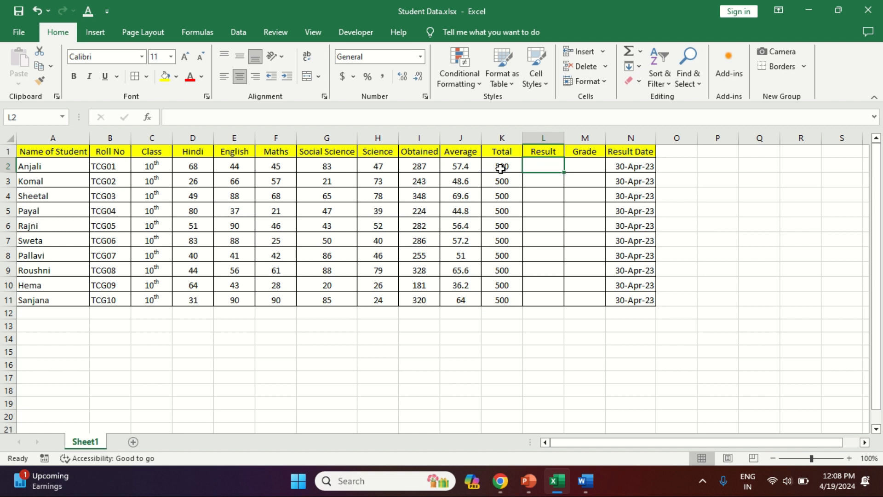
key(Right)
key(Right)
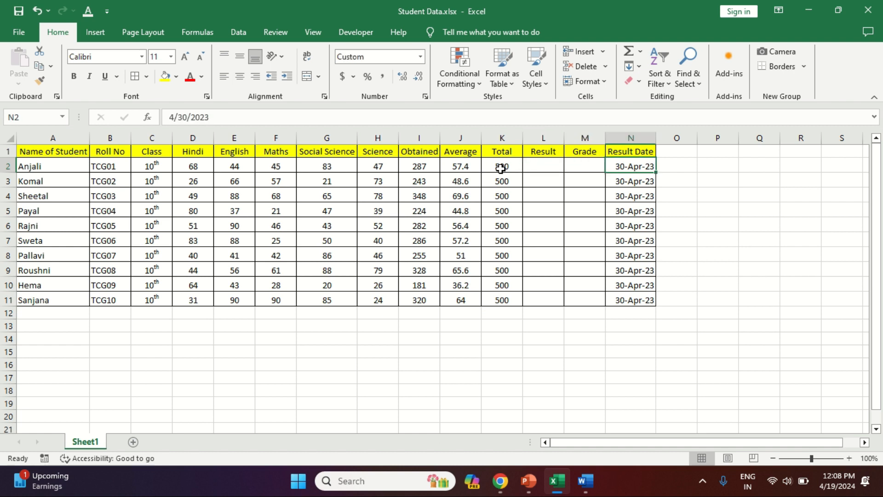
- Enter an IF formula in the first Result cell returning "Pass" when the average J2 exceeds 33, otherwise "Fail"
key(Left)
key(Left)
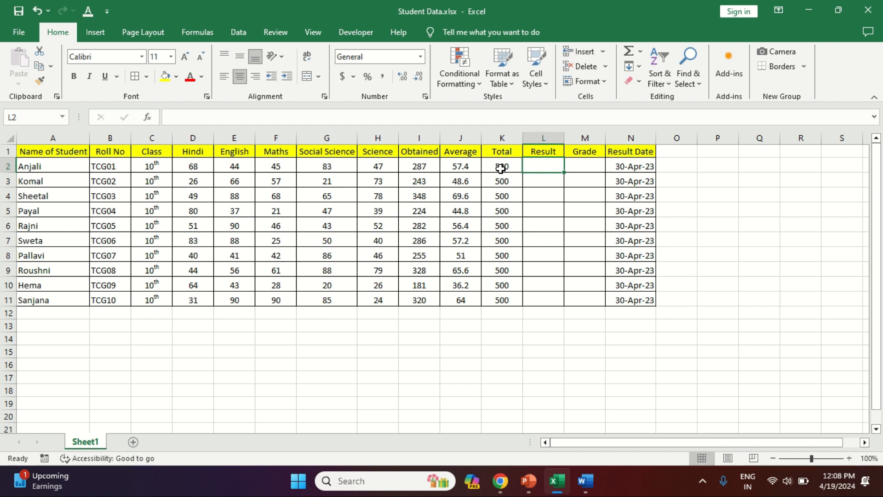
key(Right)
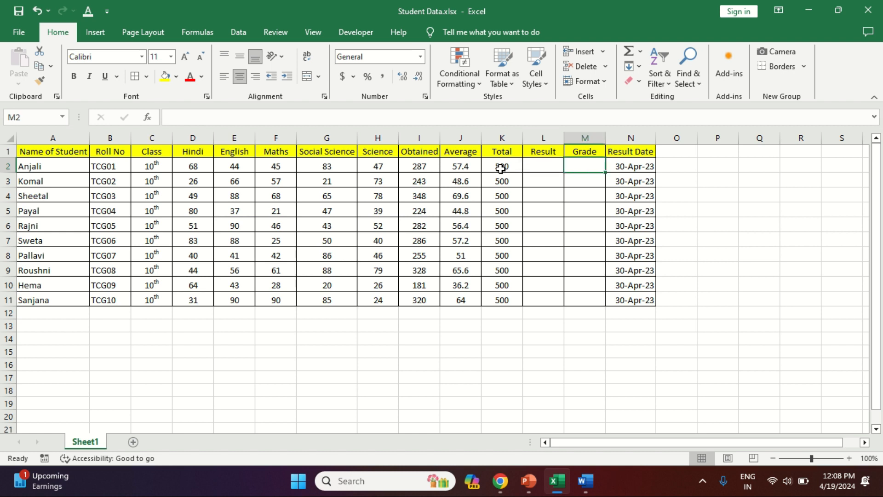
key(Left)
text(=if)
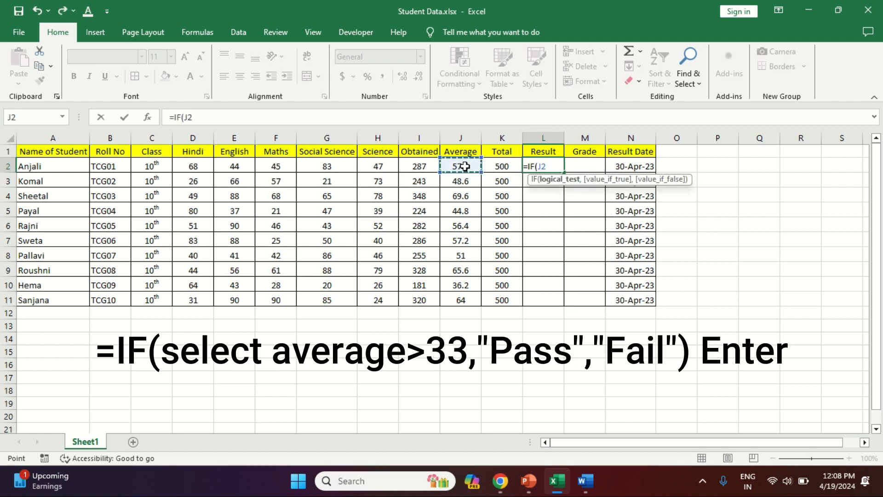
key(Right)
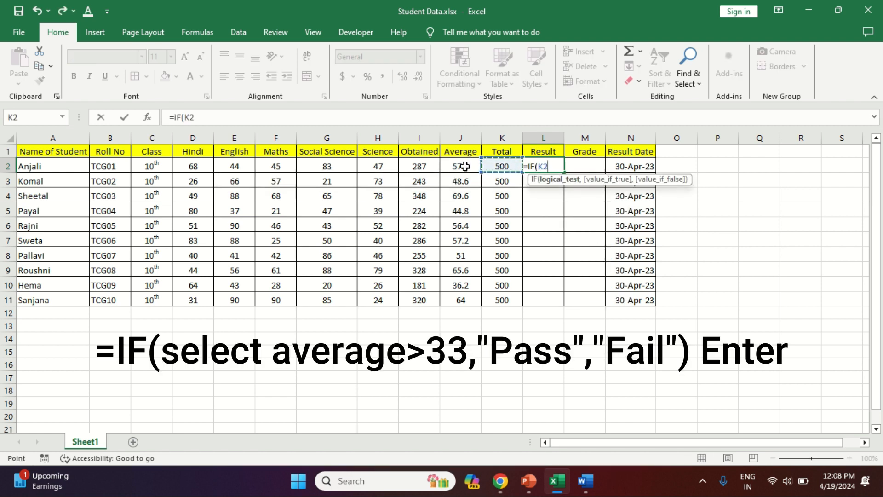
key(Left)
key(Left)
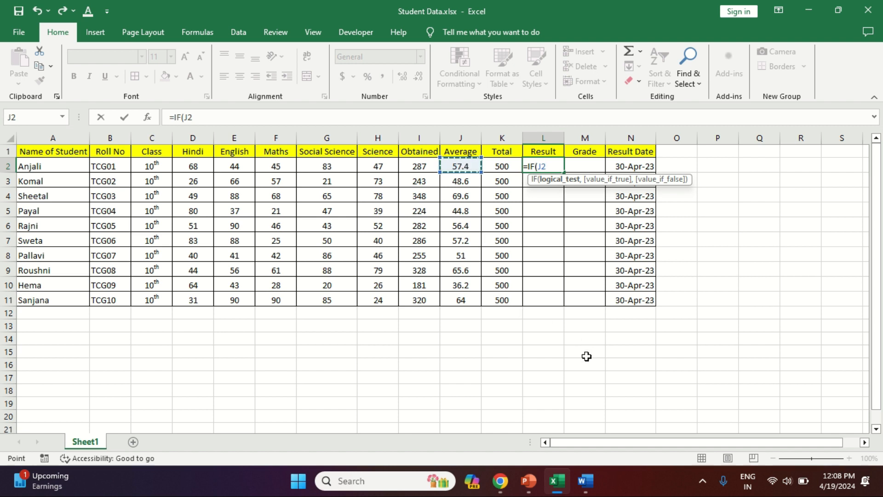
text(?)
key(BackSpace)
text(>300)
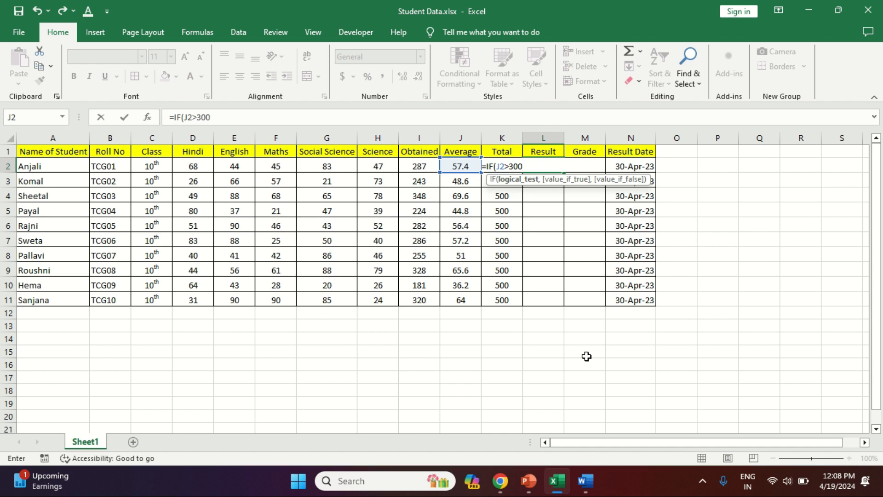
key(BackSpace)
key(BackSpace)
text(3,"Pass)
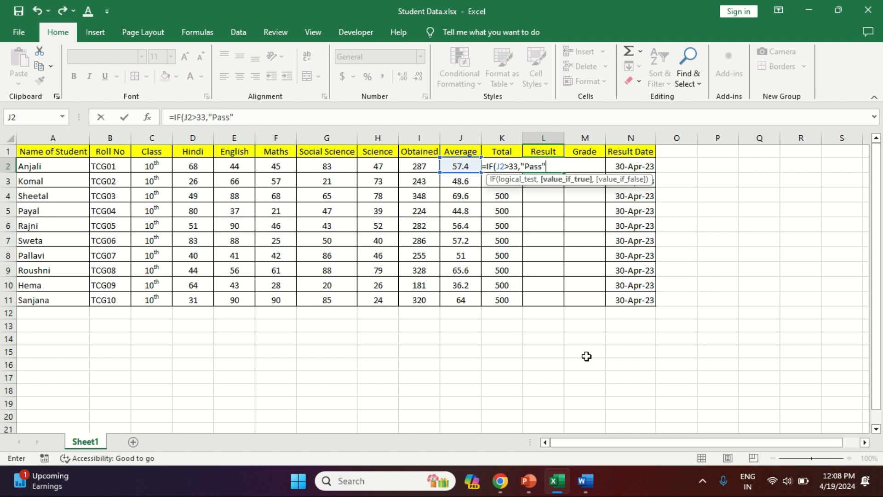
text(","Fail"))
key(ctrl+Return)
- Fill the Result formula down for all ten students
key(shift+Down)
key(shift+Down)
key(shift+Down)
key(shift+Down)
key(shift+Down)
key(shift+Down)
key(shift+Down)
key(shift+Down)
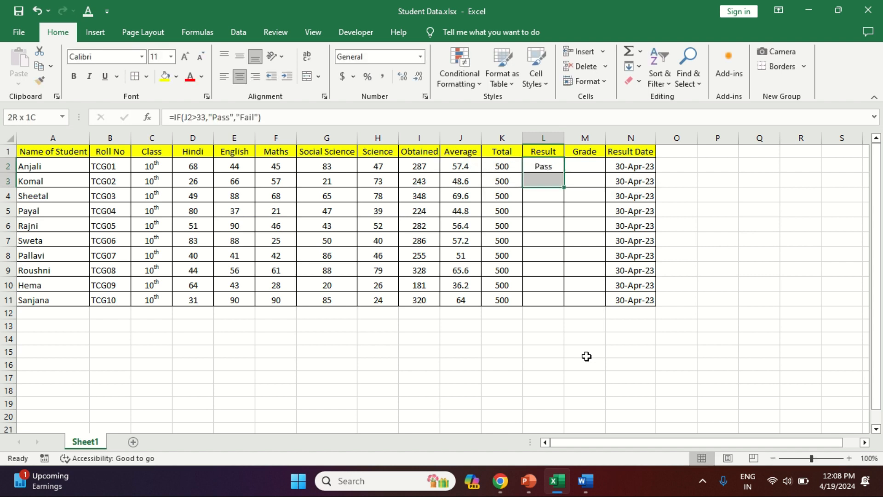
key(shift+Down)
key(ctrl+d)
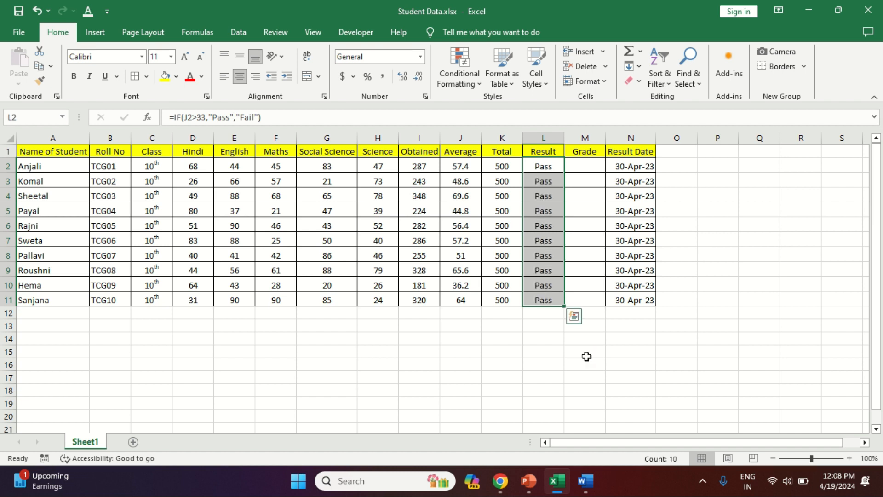
key(Down)
key(Down)
key(Down)
key(Down)
key(Down)
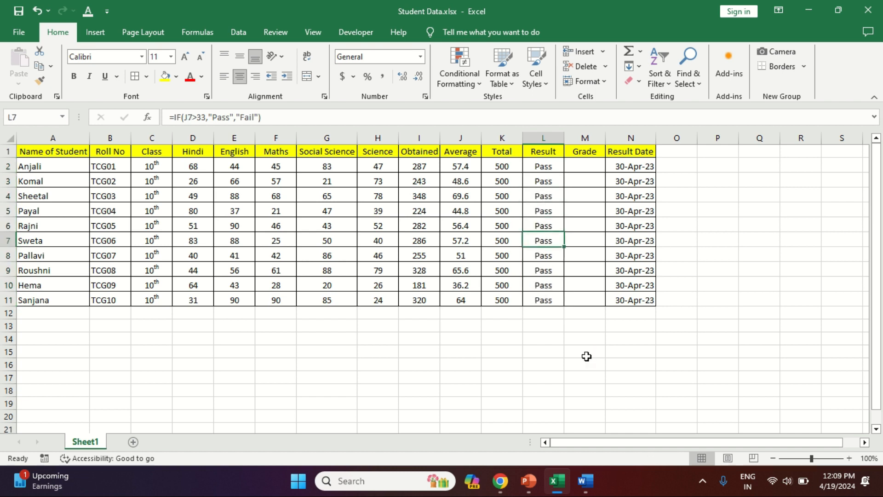
key(Left)
key(Left)
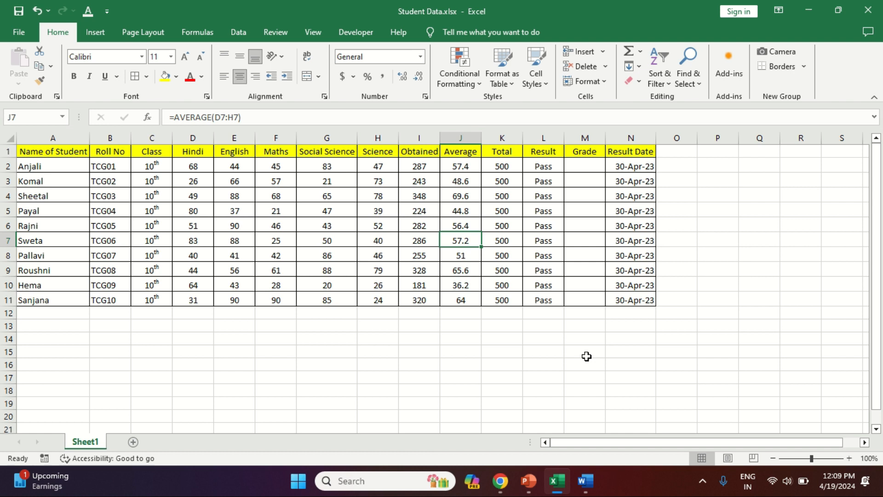
- Enter a nested IF formula in the first Grade cell: A+ above 90, B above 70, C above 50, Pass above 33, else Fail
key(Right)
key(Right)
key(Right)
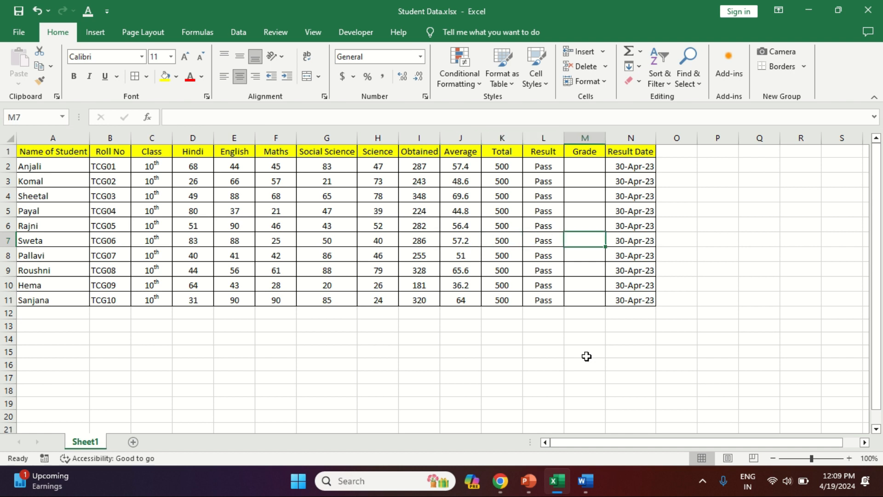
key(Up)
key(Up)
key(Up)
key(Up)
key(Up)
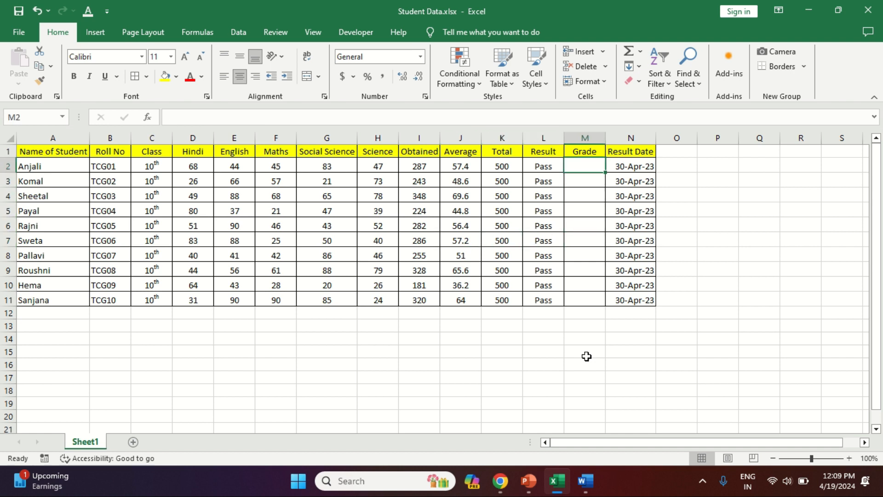
text(=if()
key(Left)
key(Left)
key(Left)
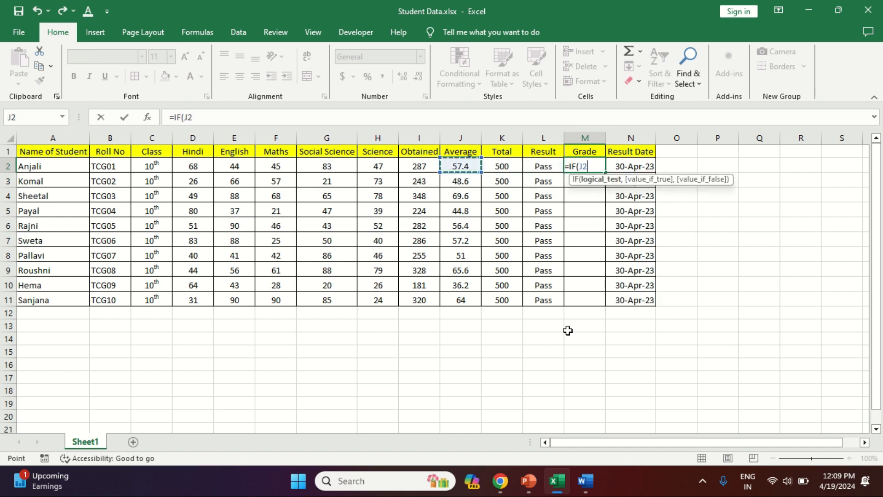
text(>)
text(90,")
text(A+)
text(",)
text(IF()
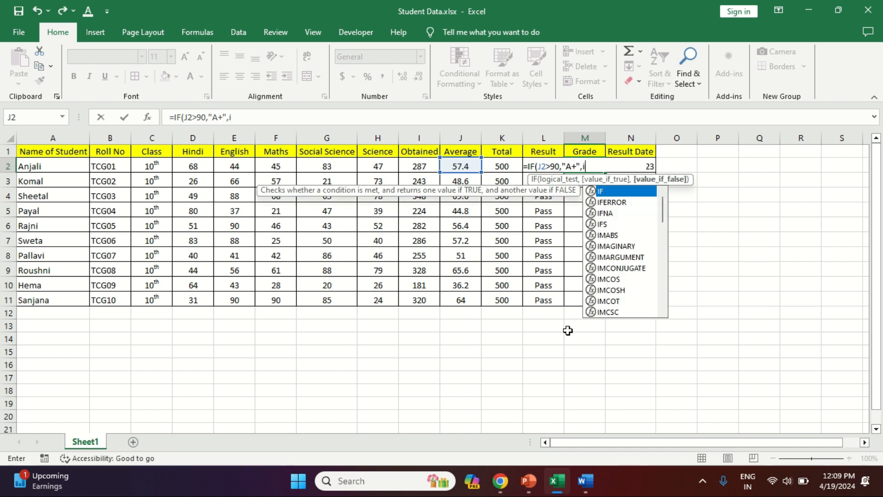
key(Left)
key(Left)
key(Left)
text(>70,)
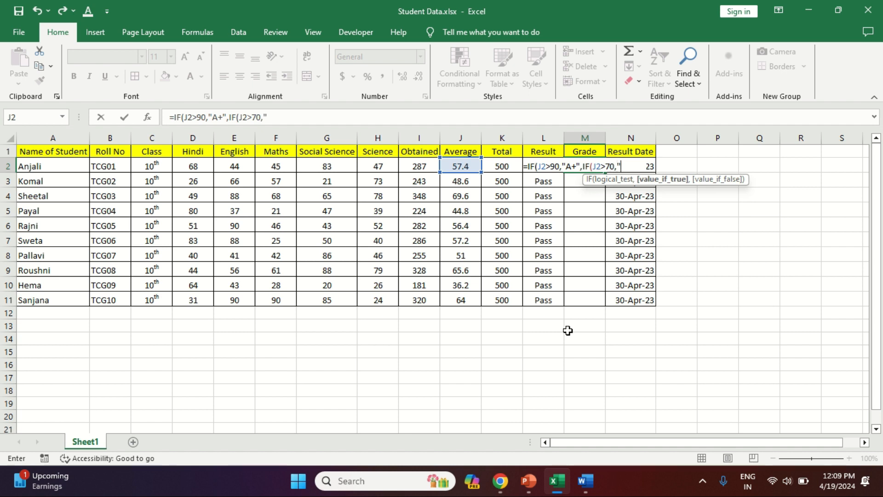
text("B",)
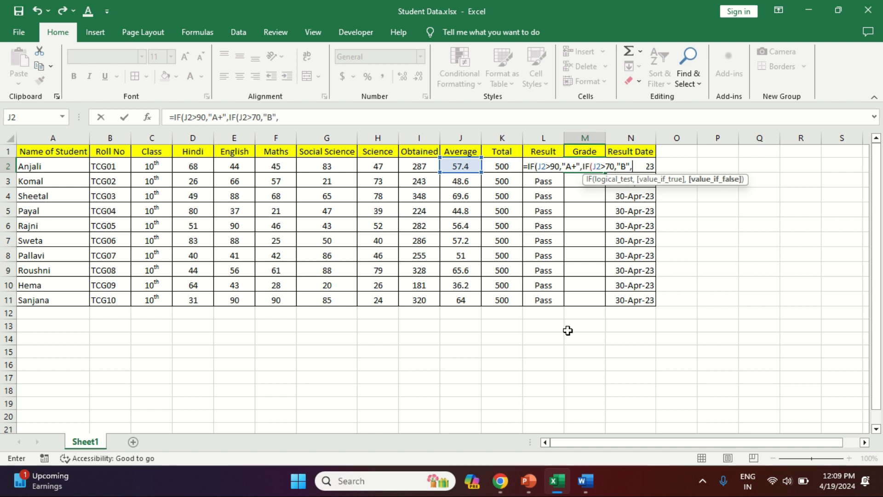
text(IF()
key(Left)
key(Left)
key(Left)
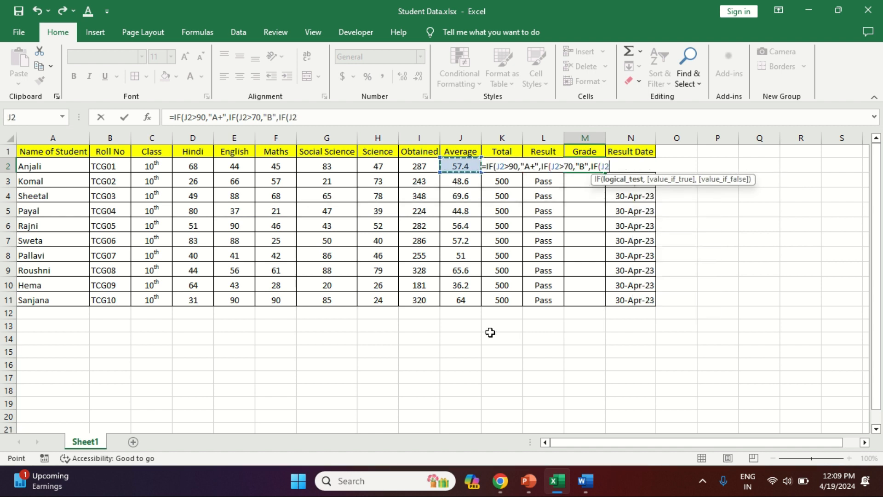
text(>)
text(60)
key(BackSpace)
key(BackSpace)
text(50,"C",IF()
key(Left)
key(Left)
key(Left)
text(>)
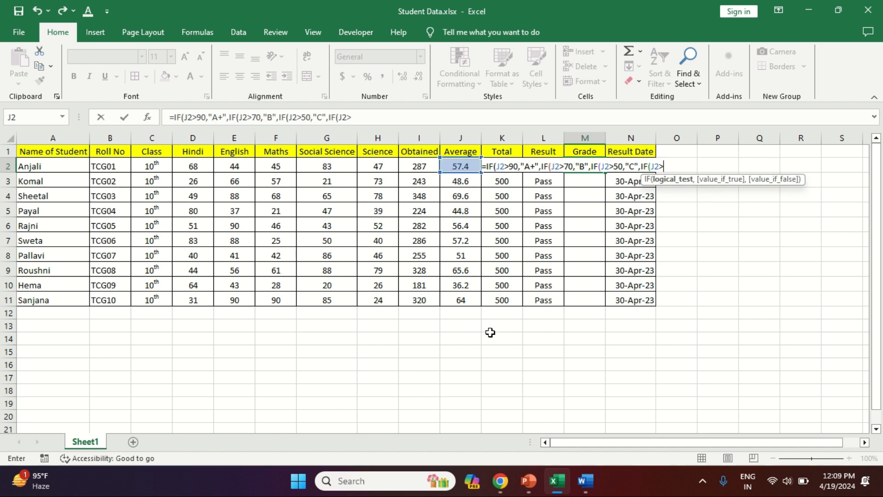
text(33,"Pass","Fail)
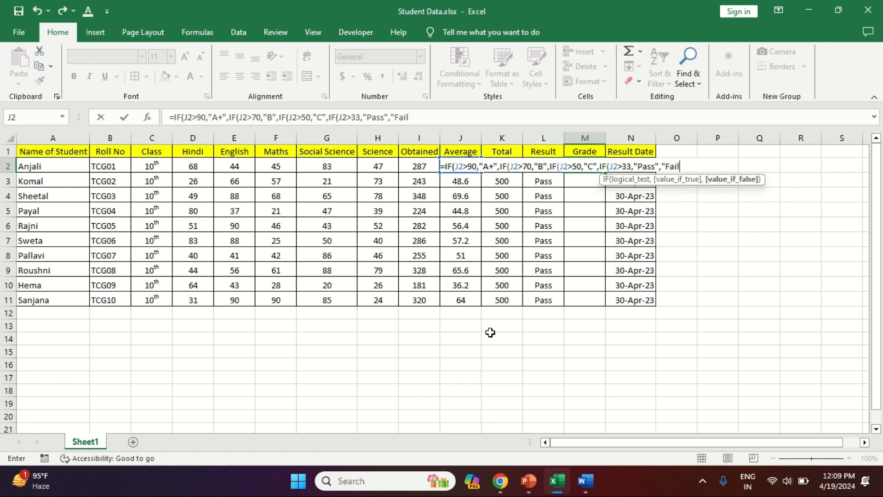
text("))
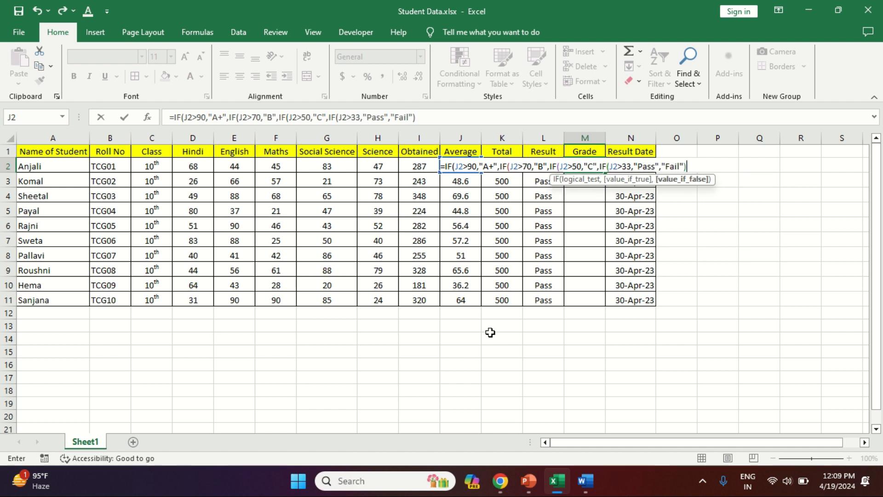
key(Return)
key(Return)
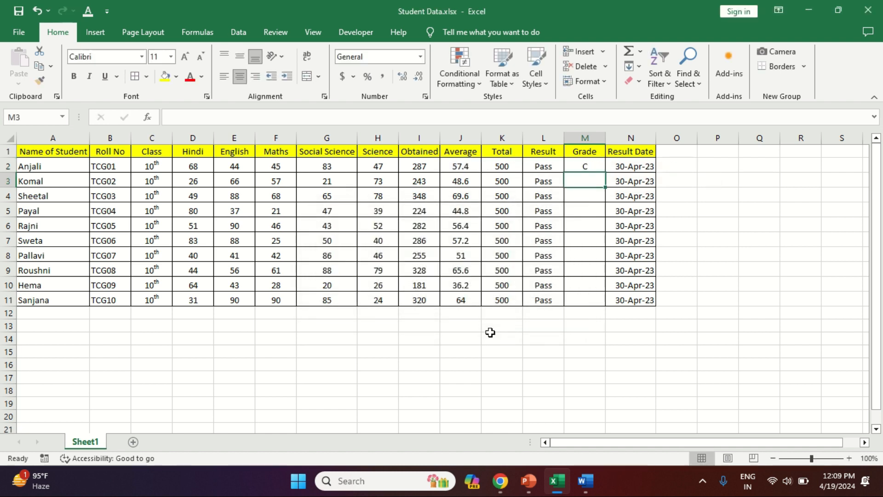
- Fill the Grade formula down for all ten students
key(Up)
key(shift+Down)
key(shift+Down)
key(shift+Down)
key(shift+Down)
key(shift+Down)
key(shift+Down)
key(shift+Down)
key(shift+Down)
key(shift+Down)
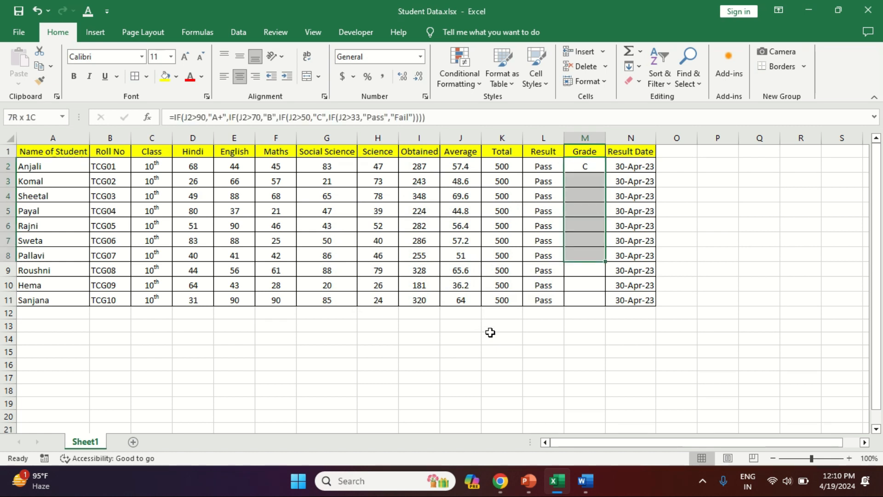
key(ctrl+d)
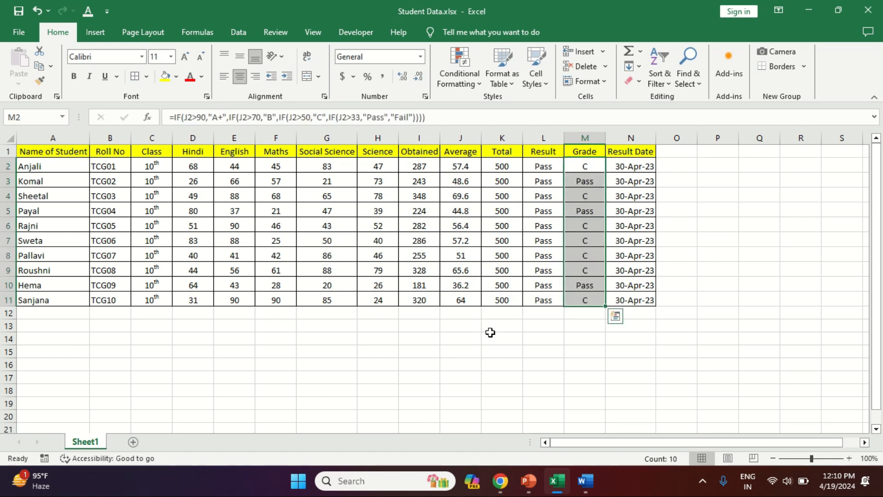
- Examine the filled Grade formulas row by row down the column
key(Down)
key(Down)
key(Down)
key(Down)
key(Down)
key(Down)
key(Down)
key(Up)
key(Up)
key(Up)
key(Up)
key(Up)
key(Up)
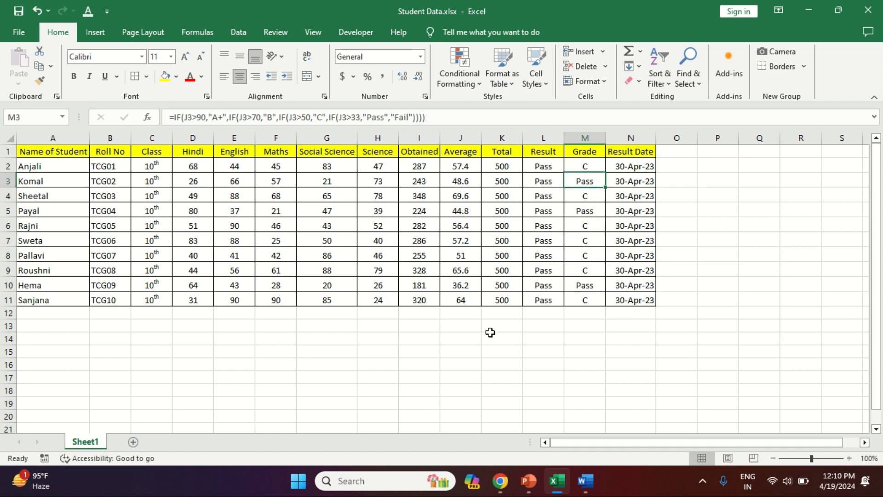
key(Up)
key(Down)
key(Right)
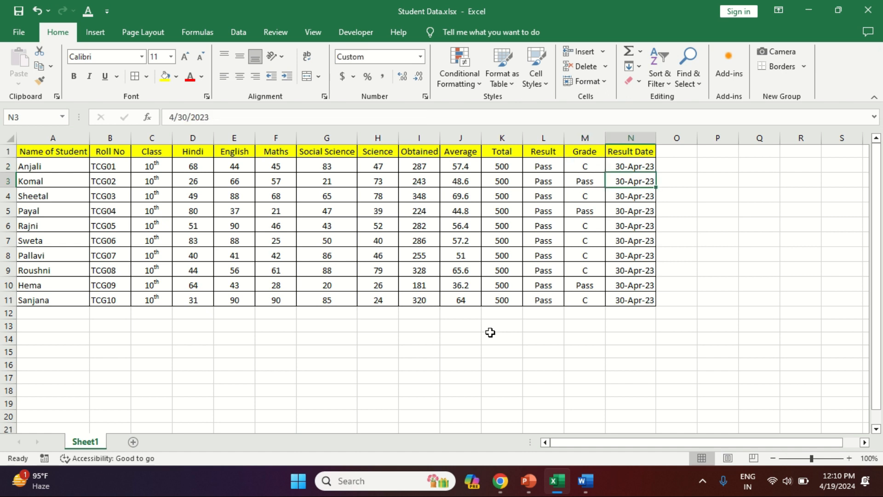
key(Down)
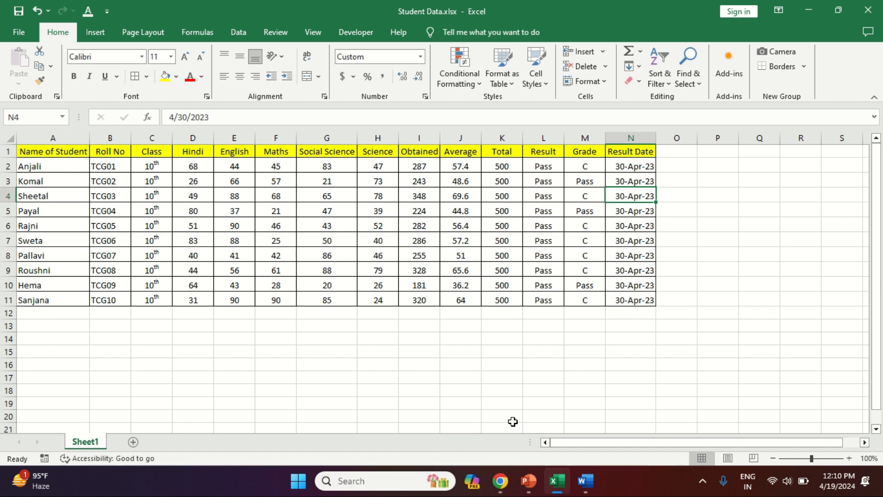
- Switch to Word and place the cursor in the Name of Student value cell of the marksheet
key(alt+Tab)
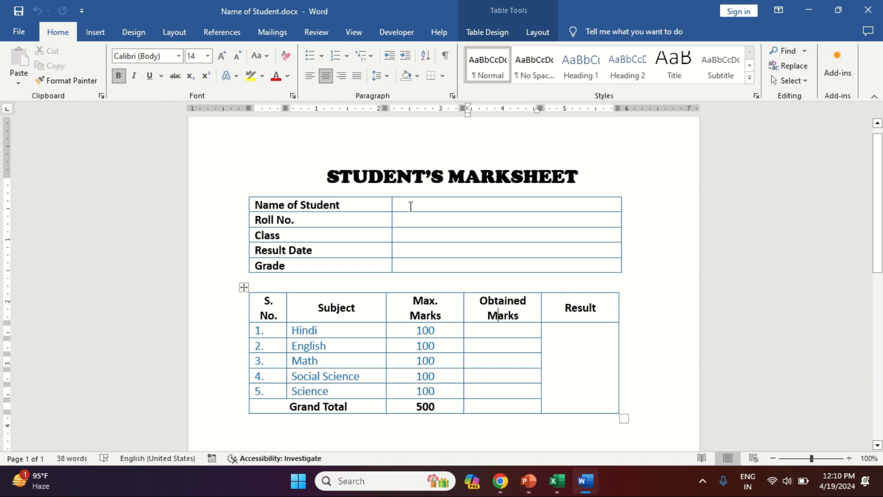
click(411, 206)
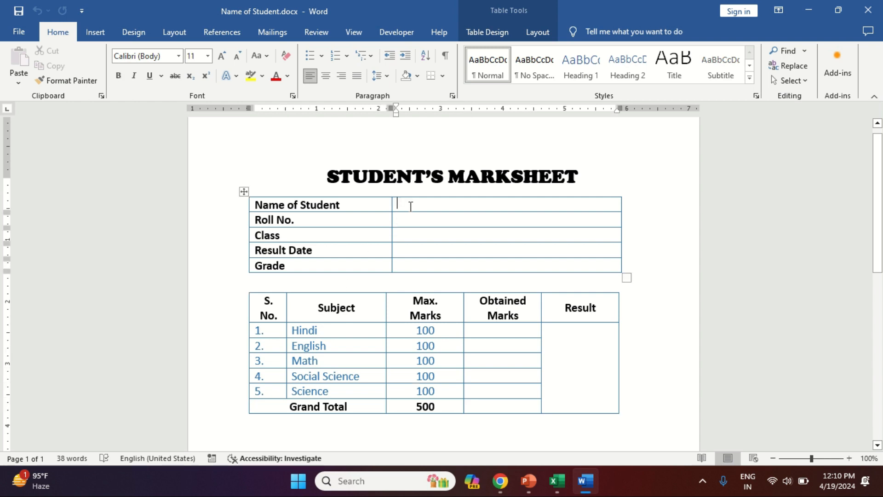
click(264, 36)
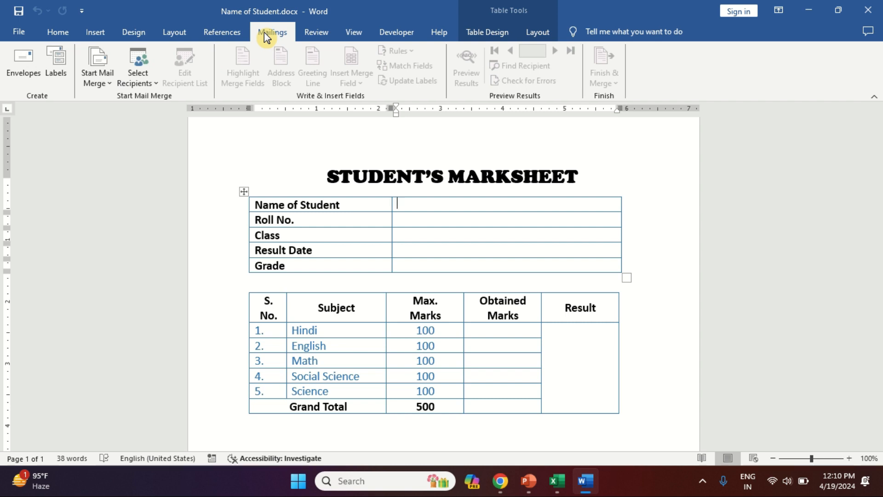
click(140, 76)
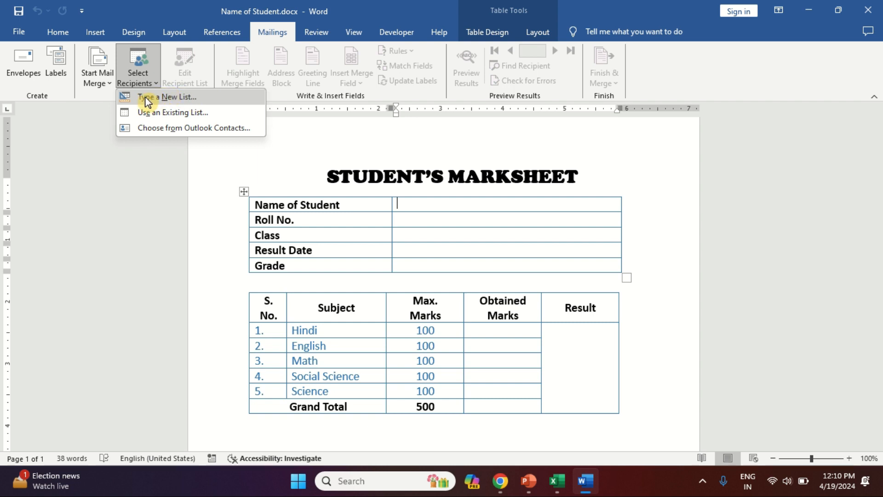
click(178, 113)
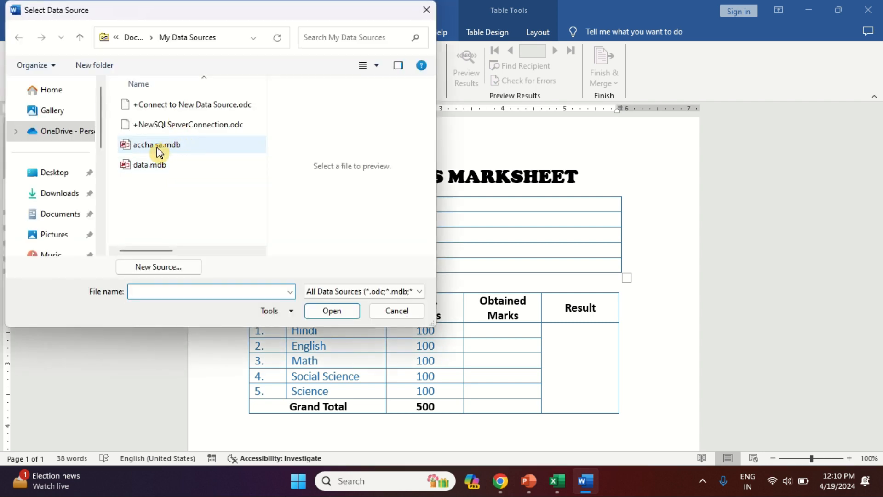
click(56, 175)
click(158, 290)
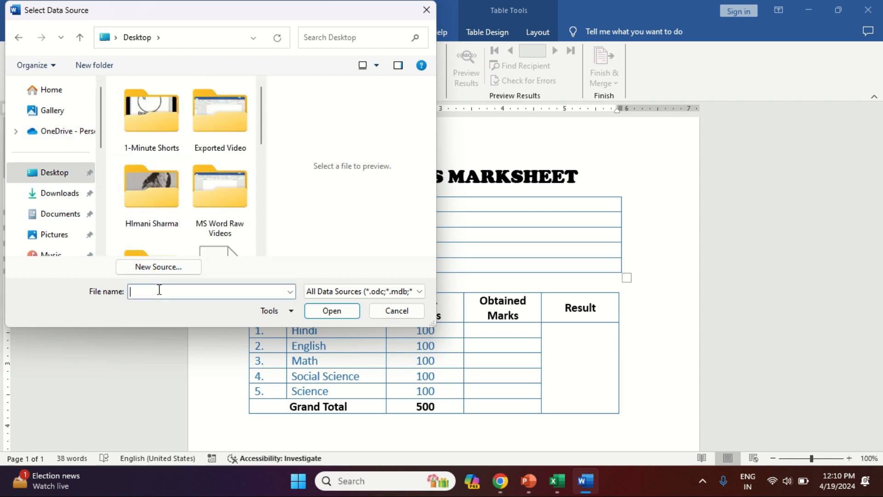
text(stu)
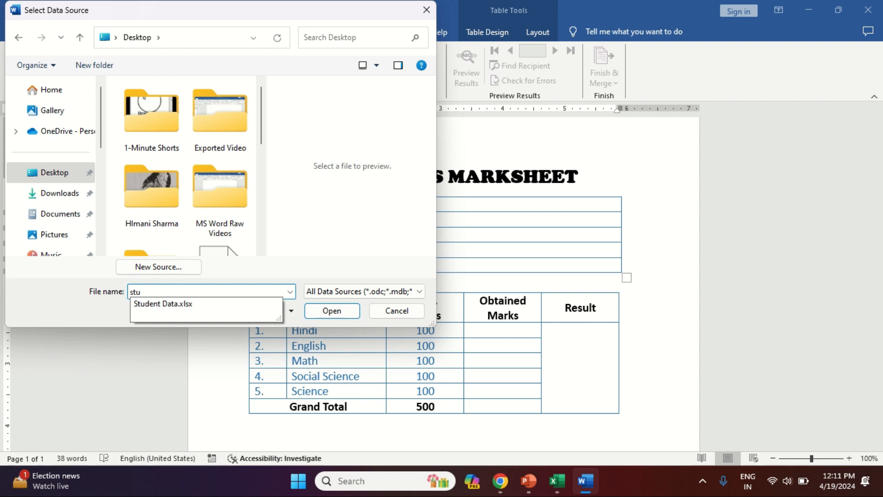
key(Escape)
key(Escape)
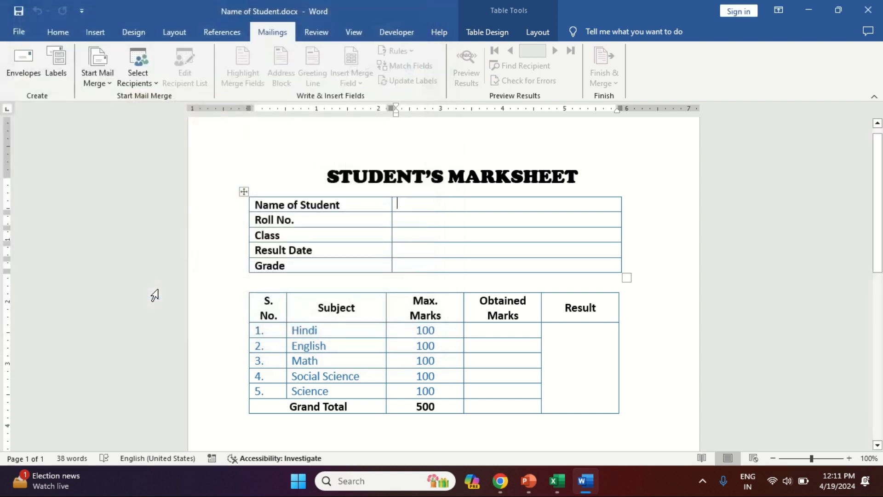
- Use the existing Student Data workbook's Sheet1$ table as the mail-merge recipient list, with the first row as column headers
key(alt+Tab)
key(alt+Tab)
key(alt+Tab)
key(alt+Tab)
key(alt+Tab)
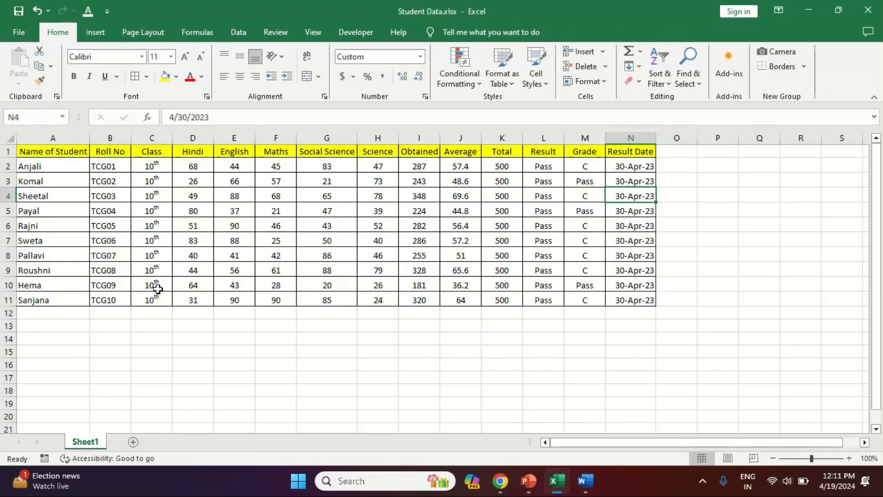
key(alt+Tab)
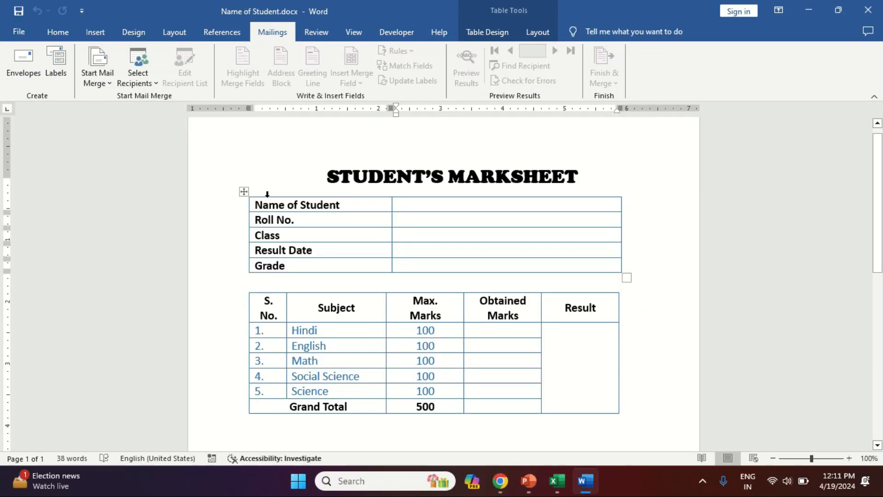
click(145, 81)
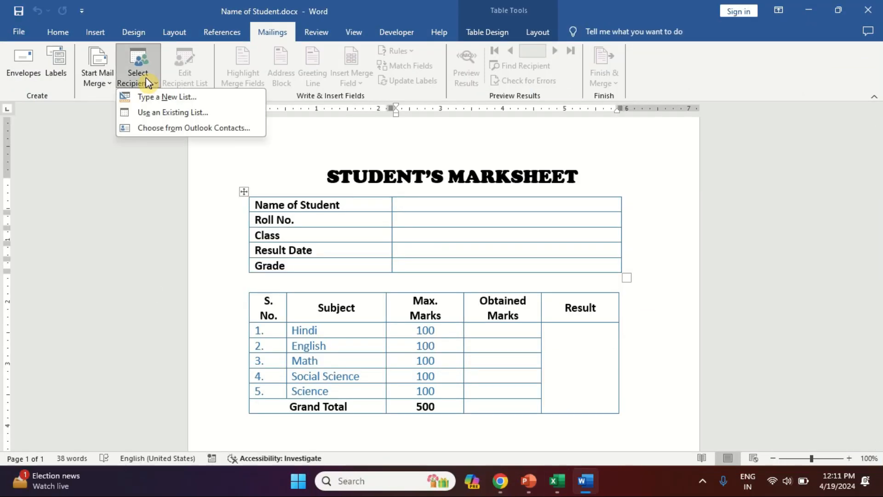
click(165, 113)
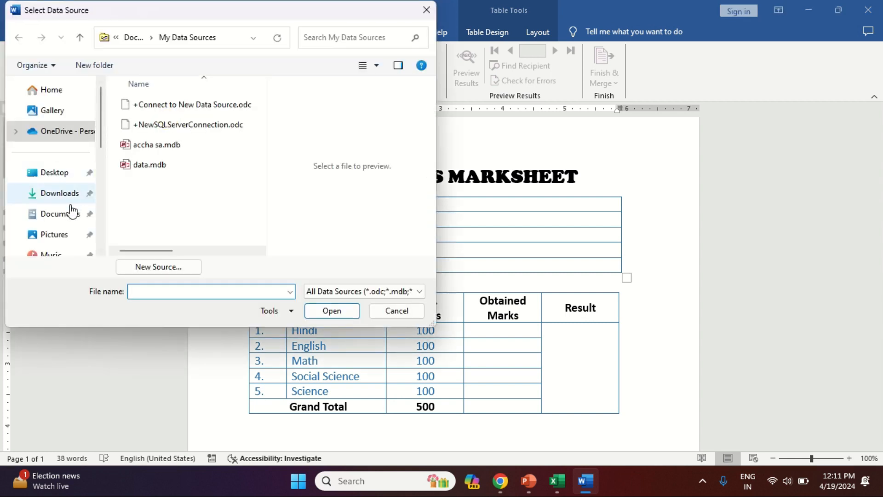
click(57, 179)
click(158, 291)
text(stu)
key(Down)
key(Return)
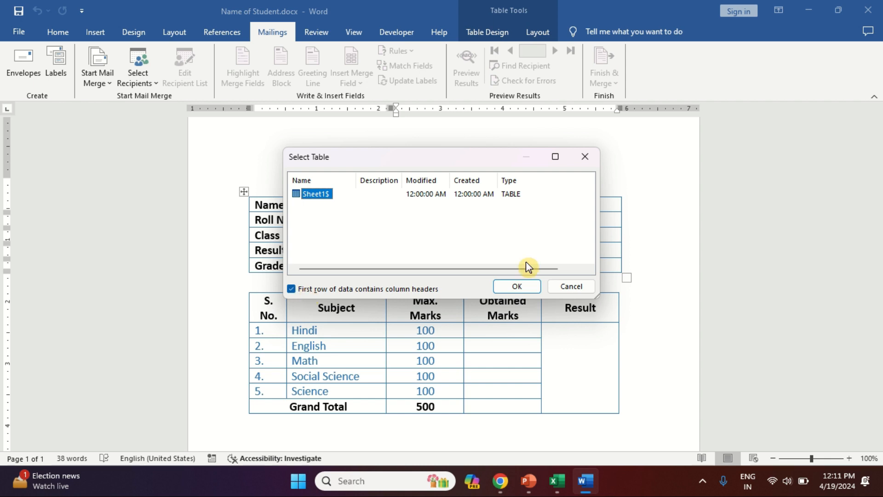
click(525, 287)
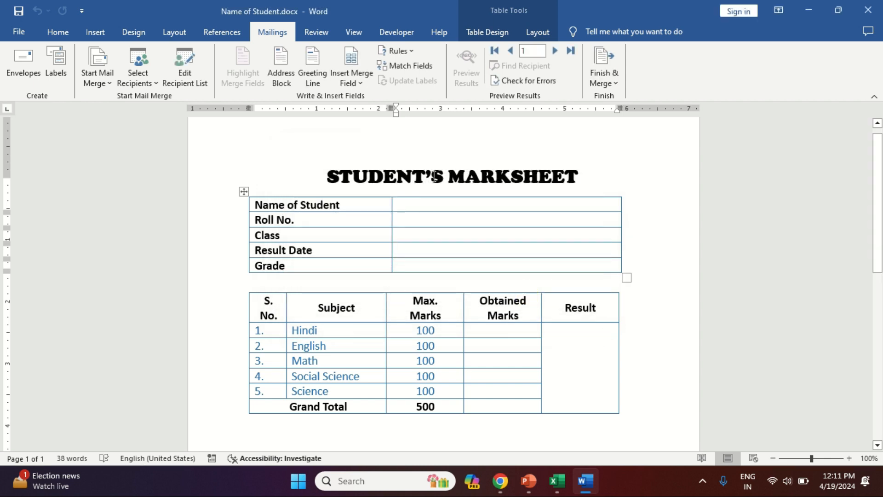
- Insert the Name_of_Student merge field into the Name of Student value cell
click(353, 84)
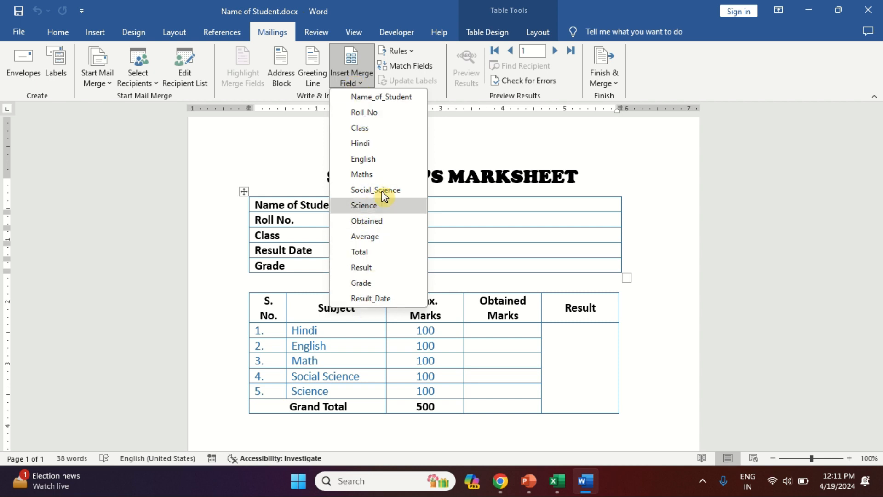
key(Escape)
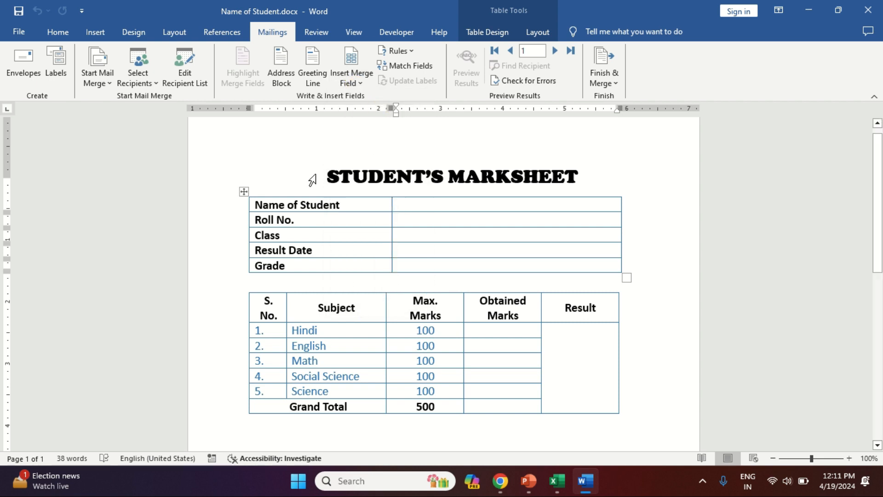
drag(288, 206, 333, 210)
click(405, 205)
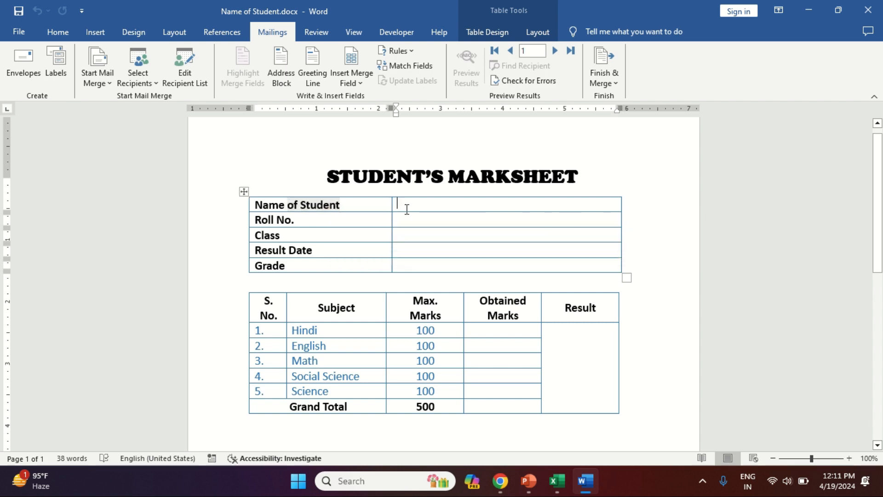
click(353, 81)
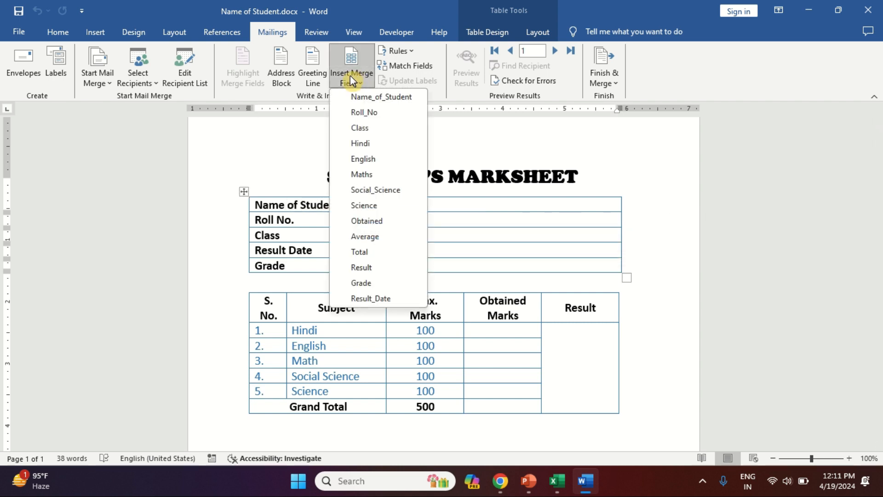
click(370, 95)
- Insert the Roll_No and Class merge fields into the Roll No. and Class value cells
click(413, 220)
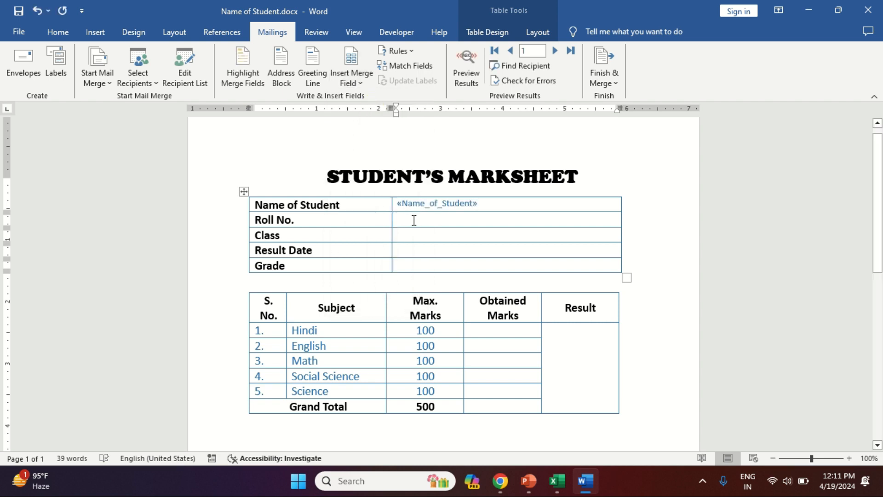
click(368, 79)
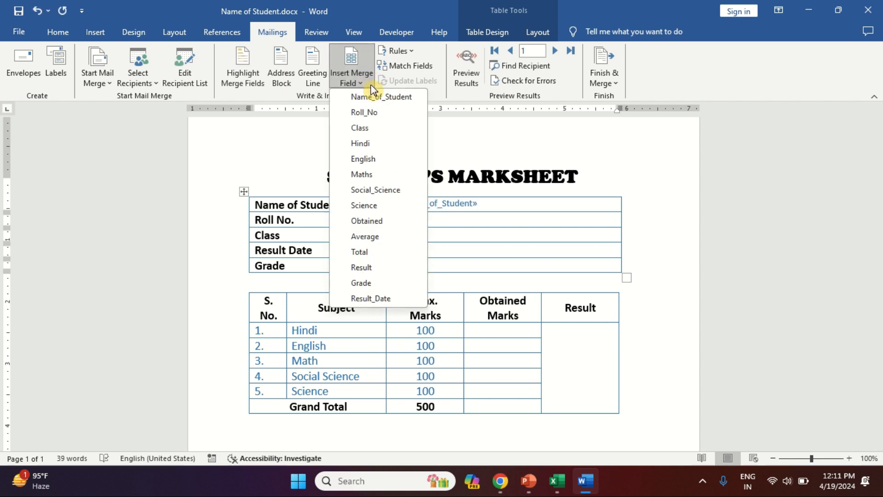
click(379, 113)
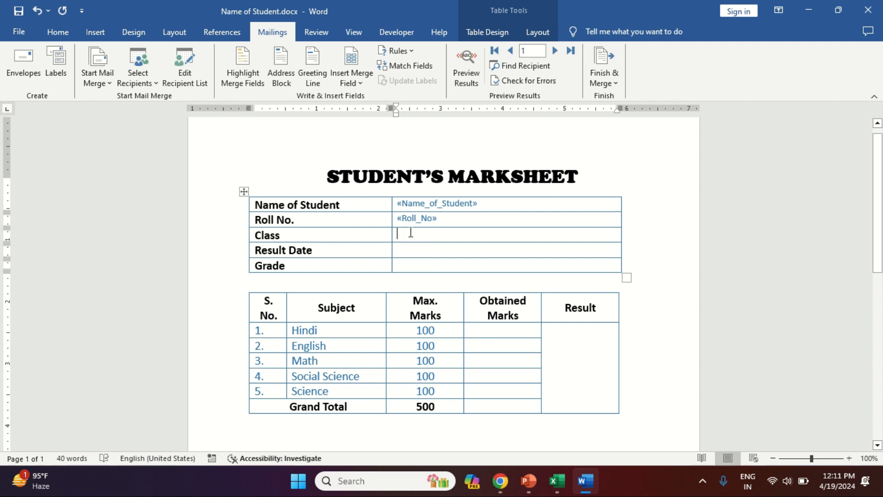
click(358, 76)
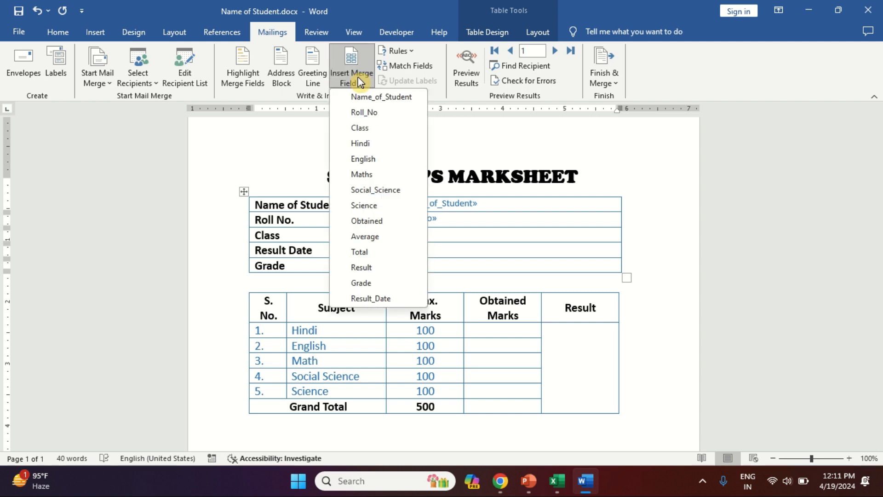
click(366, 128)
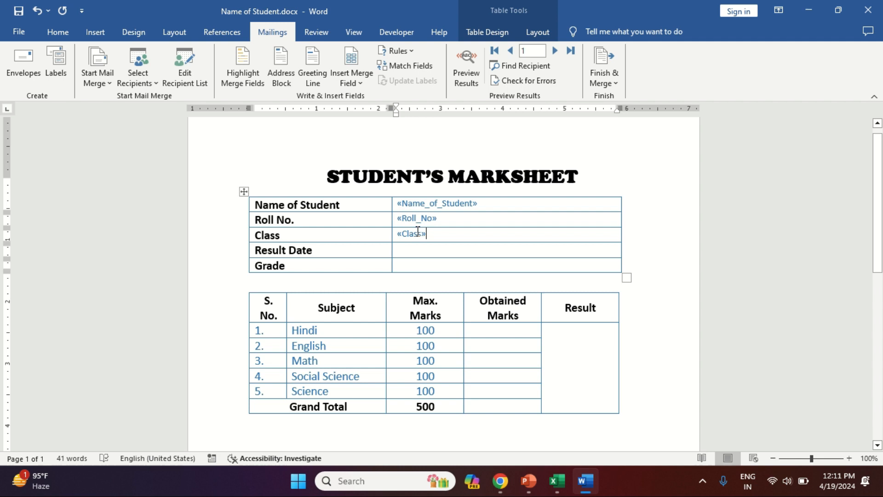
- Insert the Result_Date and Grade merge fields into the Result Date and Grade value cells
click(357, 81)
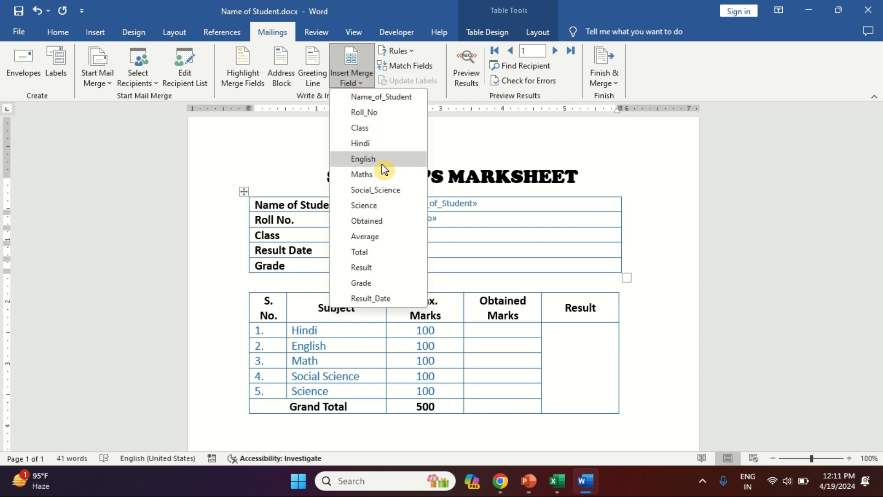
click(379, 298)
click(403, 263)
click(347, 82)
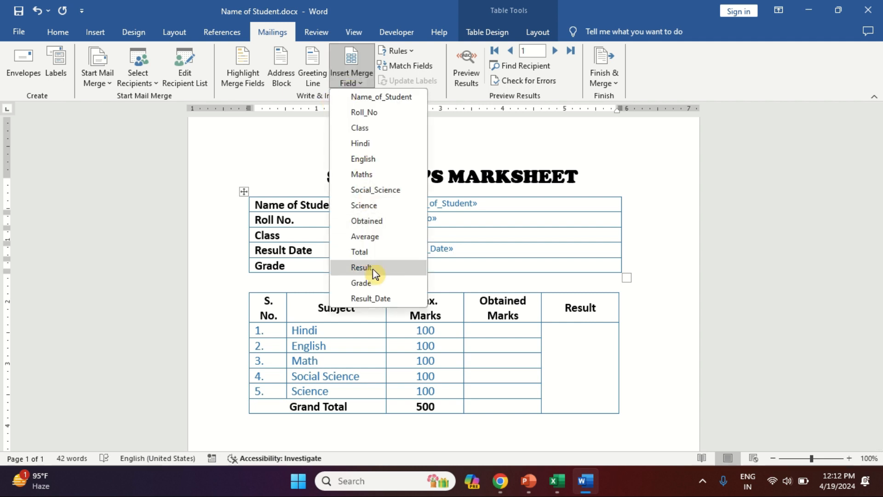
click(375, 283)
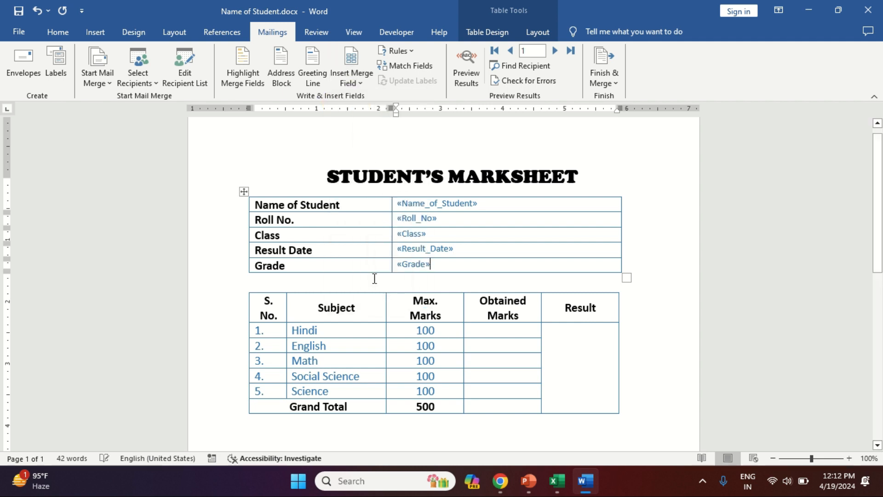
- Insert the Hindi and English merge fields into the Obtained Marks cells of the Hindi and English rows
click(483, 330)
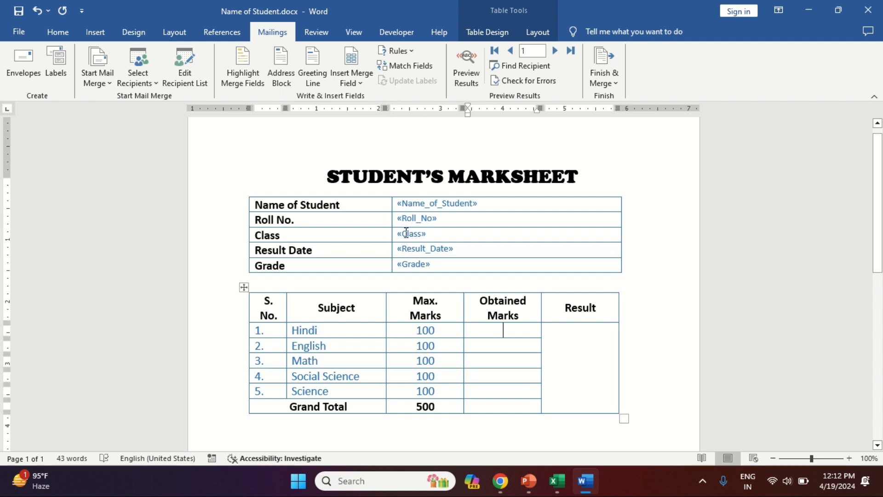
click(353, 80)
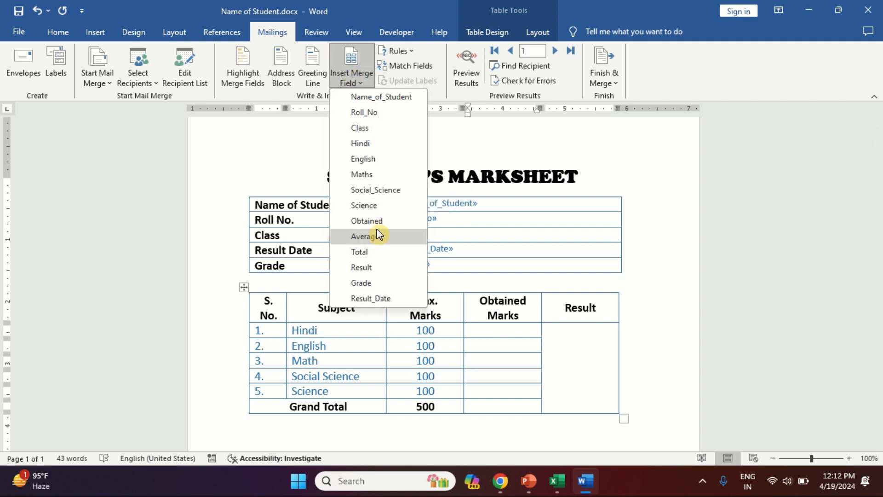
click(370, 145)
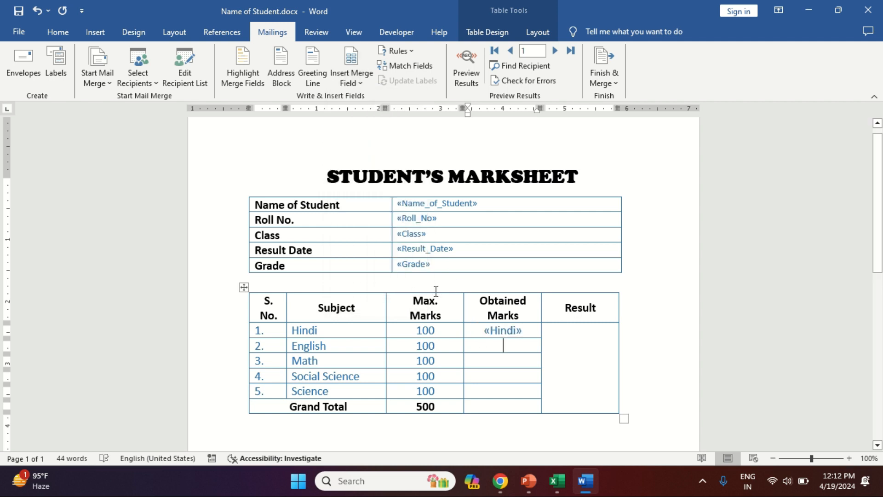
click(351, 81)
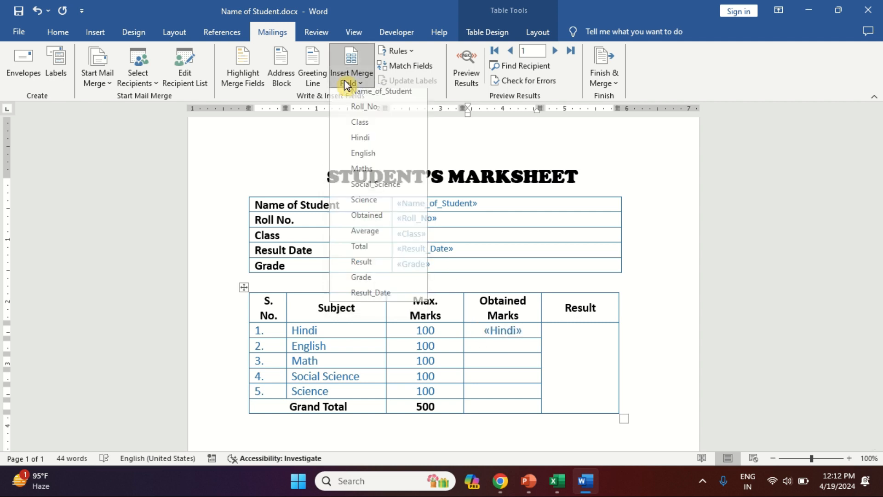
click(365, 158)
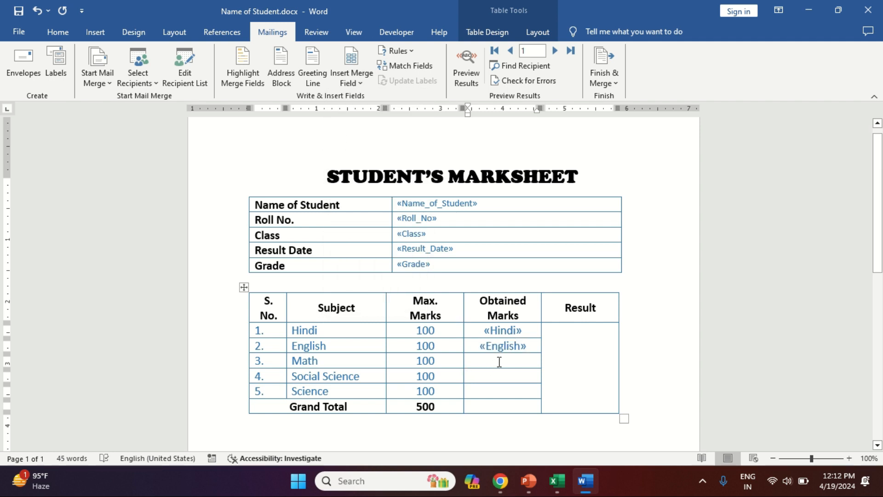
- Insert the Maths and Social_Science merge fields into the Obtained Marks cells of the Math and Social Science rows
click(346, 84)
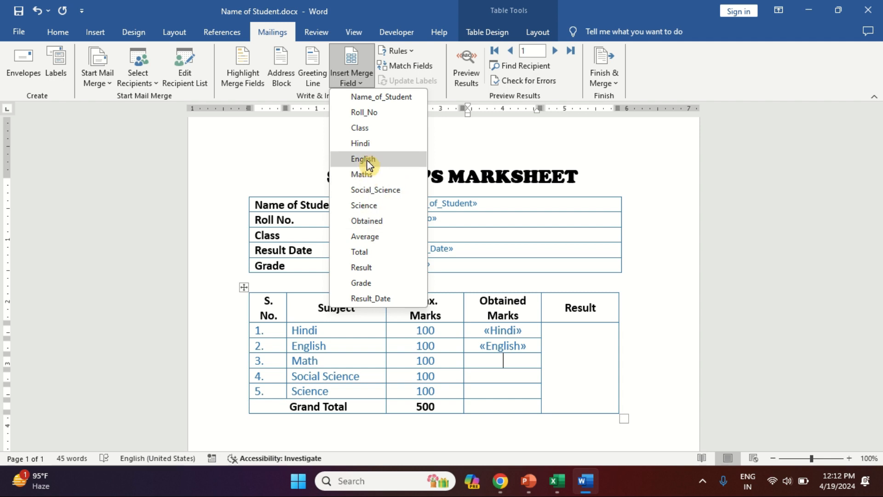
click(369, 176)
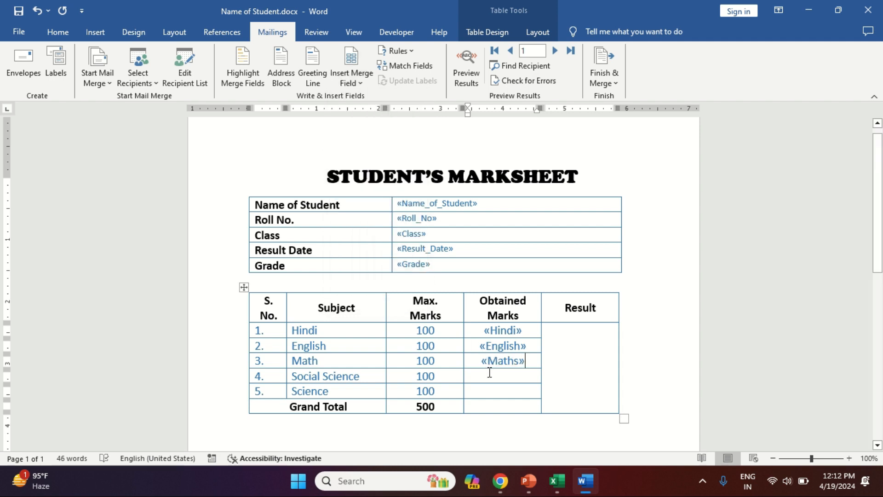
click(357, 85)
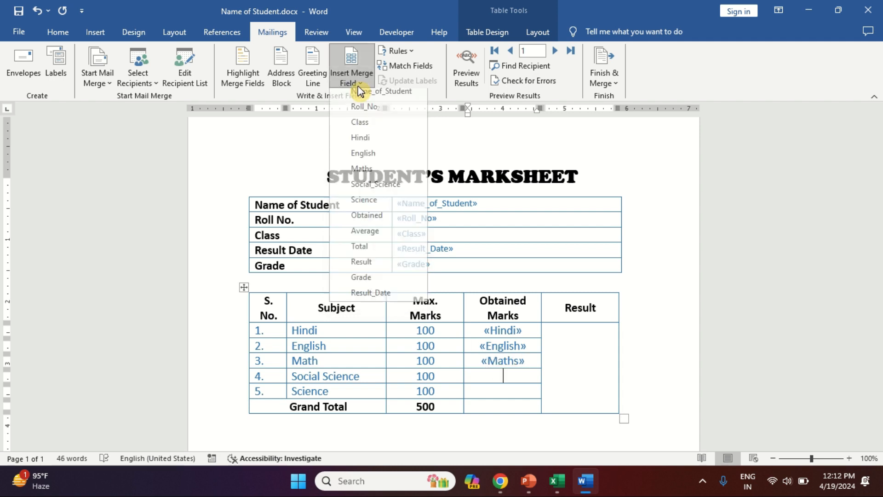
click(373, 191)
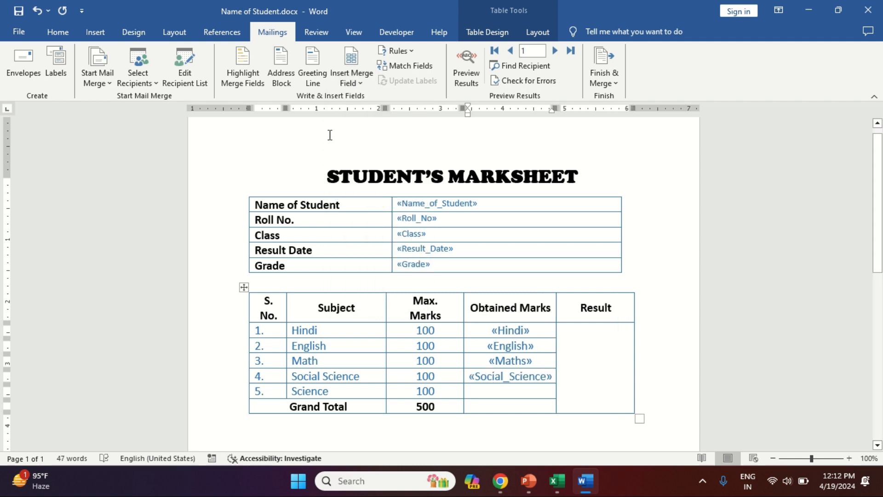
click(353, 83)
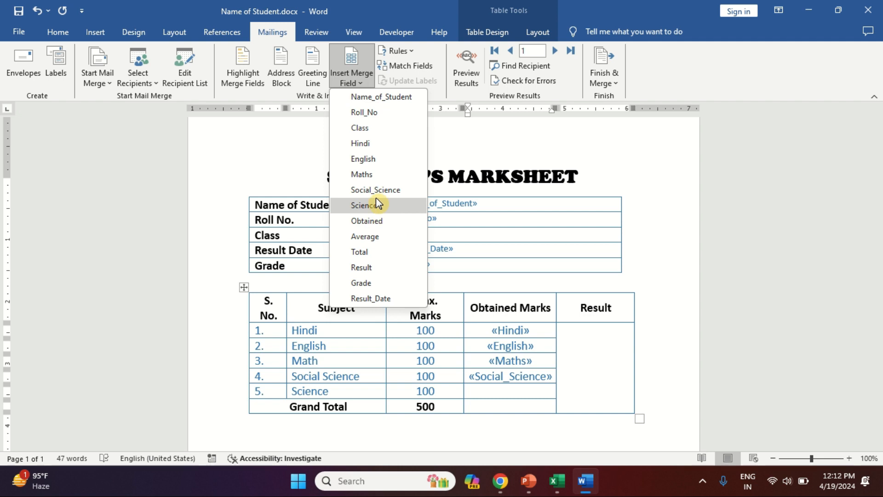
click(376, 191)
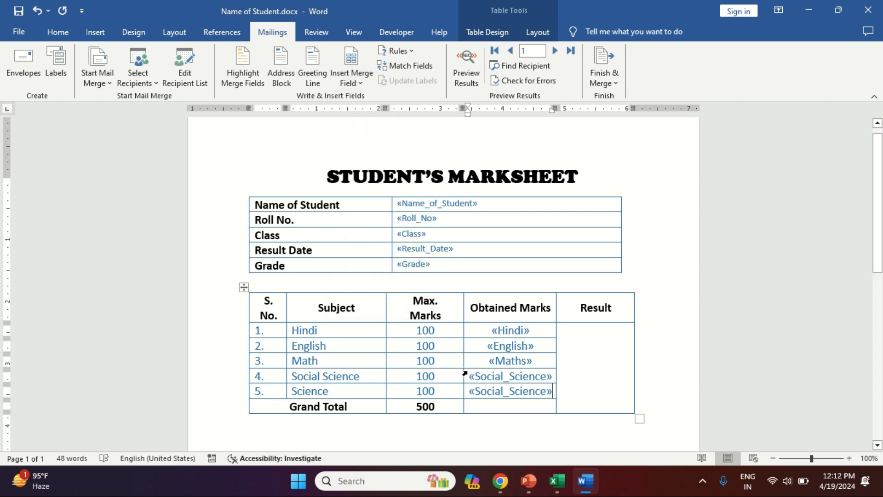
key(ctrl+z)
- Insert the Science merge field in the Science row and the Obtained field in the Grand Total obtained-marks cell
click(362, 85)
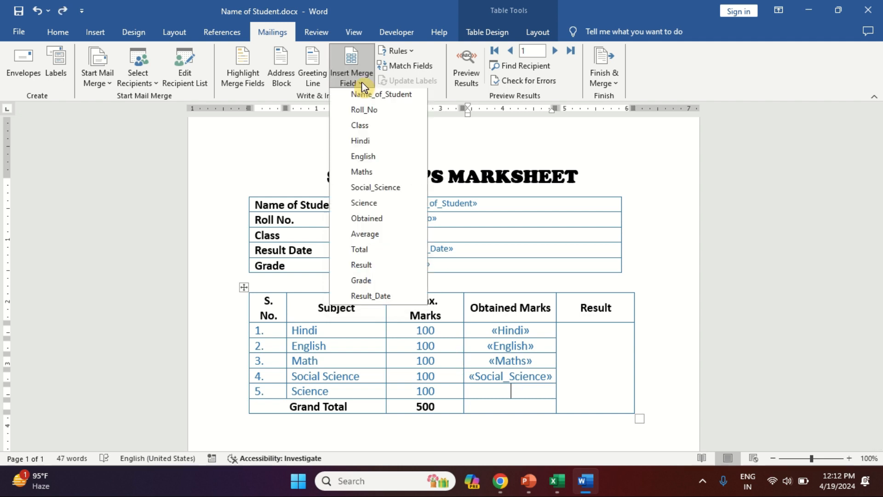
click(384, 205)
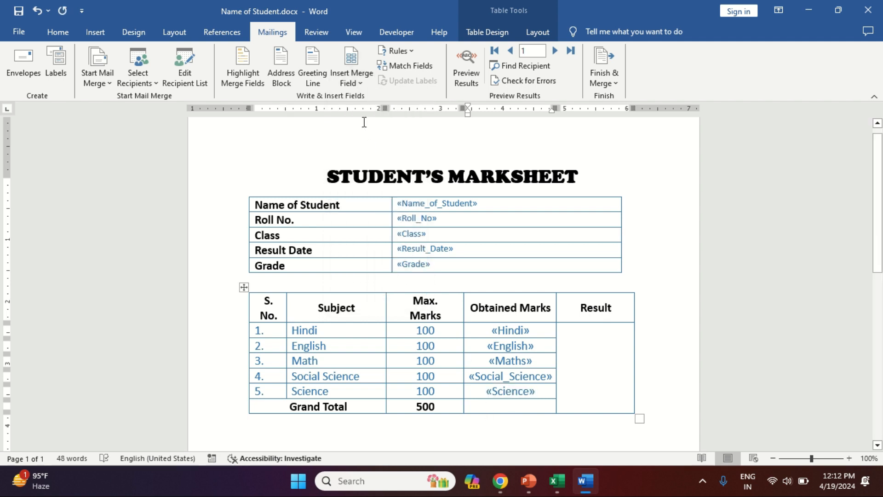
click(357, 82)
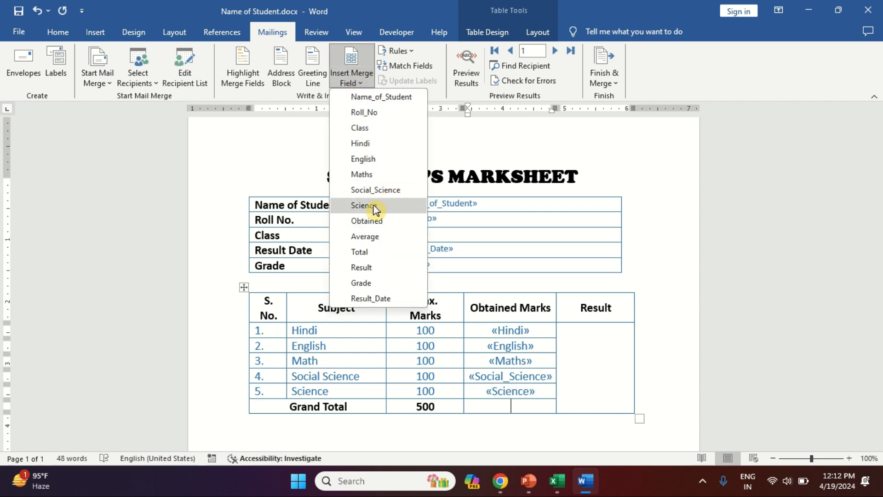
click(372, 220)
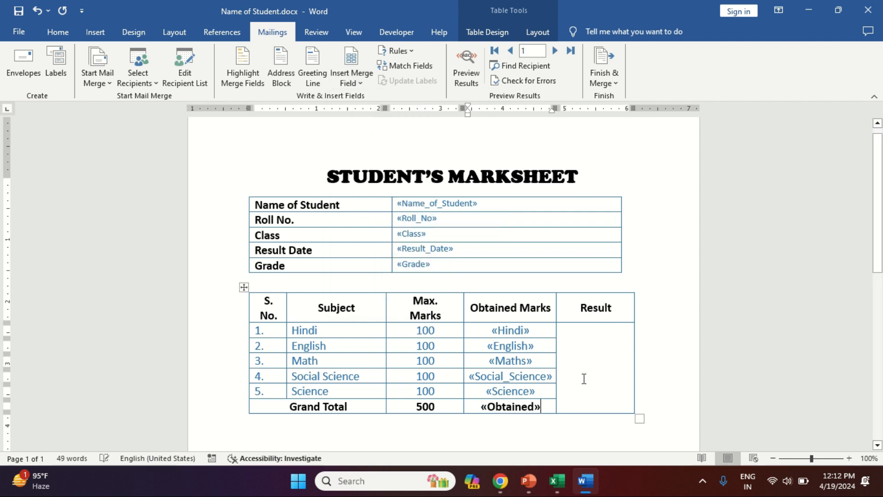
- Insert the Result merge field into the merged Result cell of the marks table
click(589, 358)
click(367, 84)
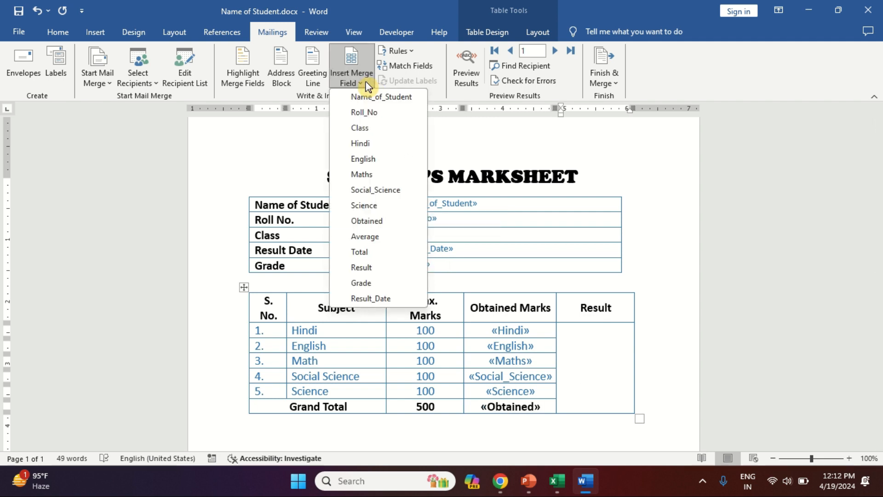
click(371, 268)
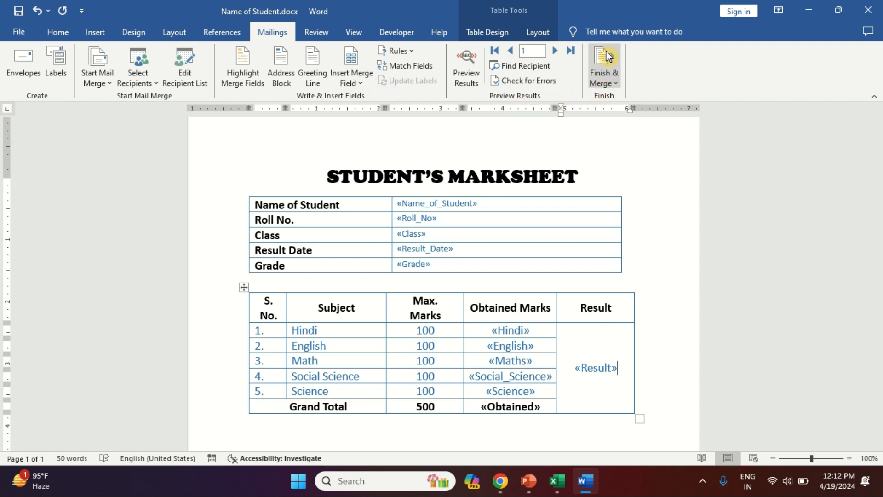
- Finish the mail merge by merging all records into a new document of individual marksheets
click(608, 85)
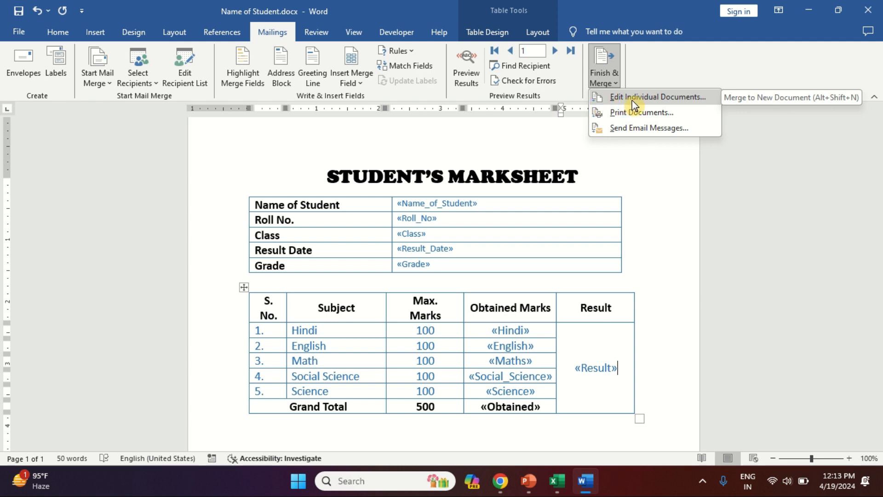
click(660, 98)
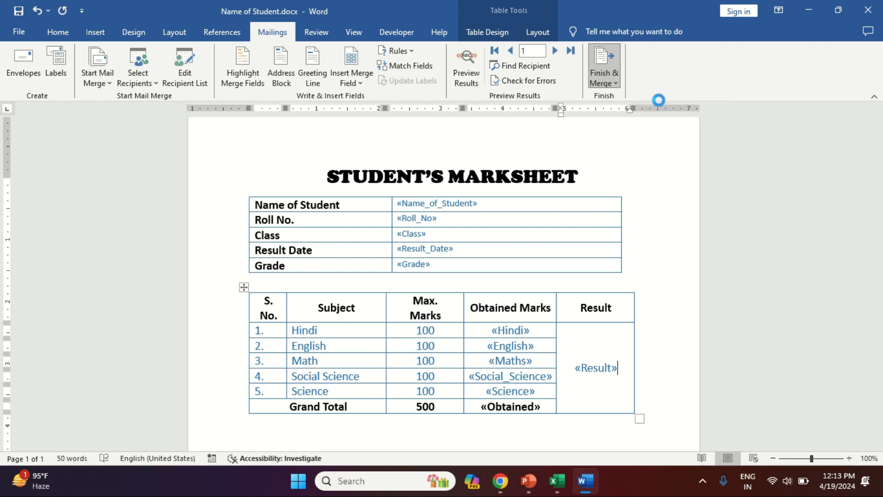
drag(435, 185, 231, 179)
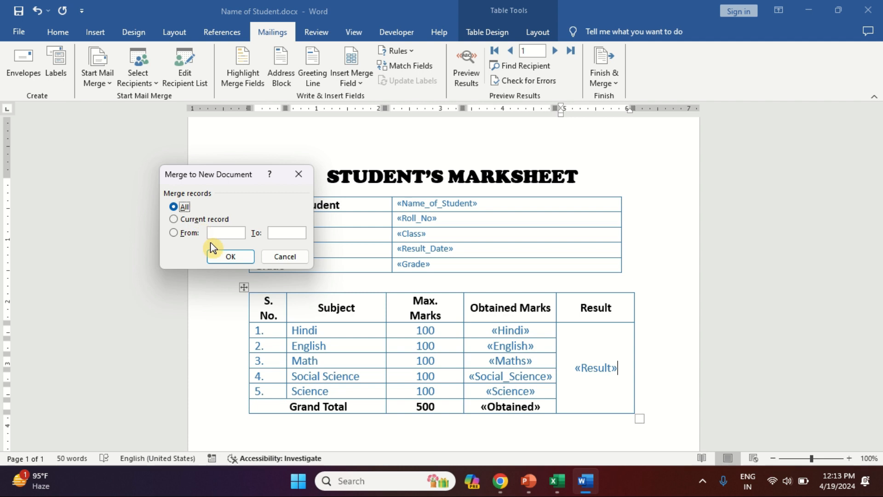
click(228, 257)
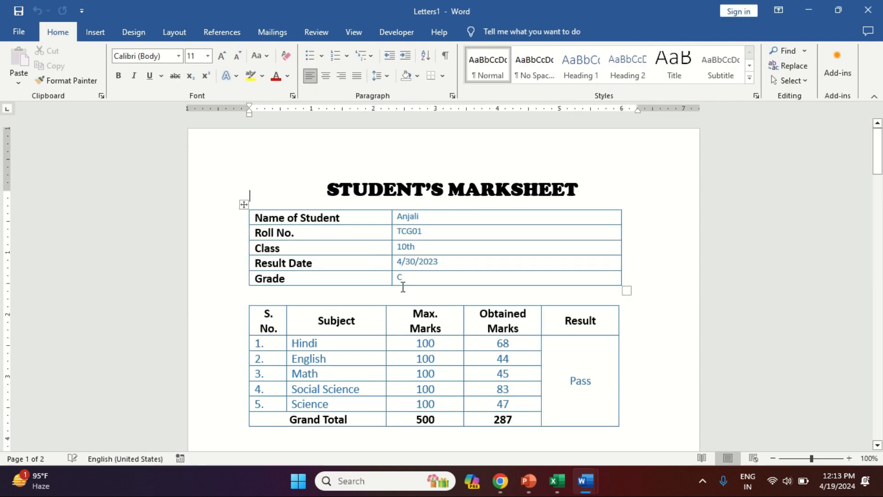
- Show the Navigation pane with page thumbnails for the merged marksheet document
scroll(403, 287, down, 15)
scroll(402, 287, down, 4)
scroll(427, 417, down, 12)
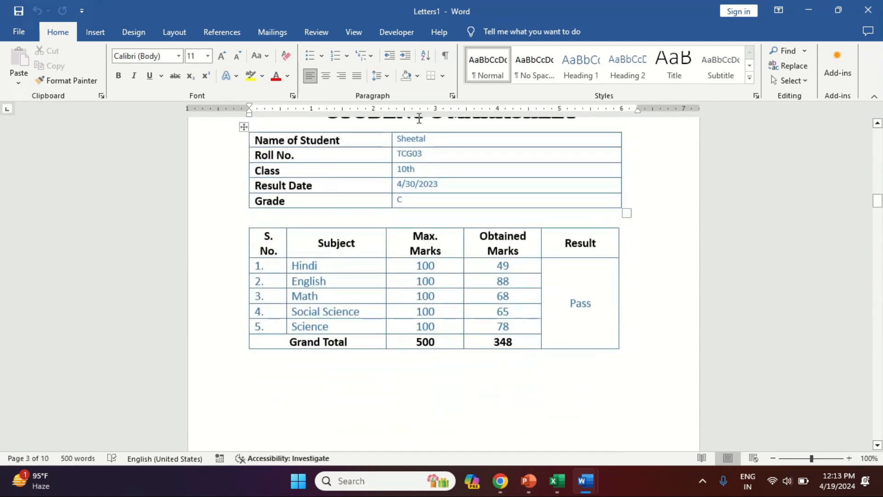
click(355, 32)
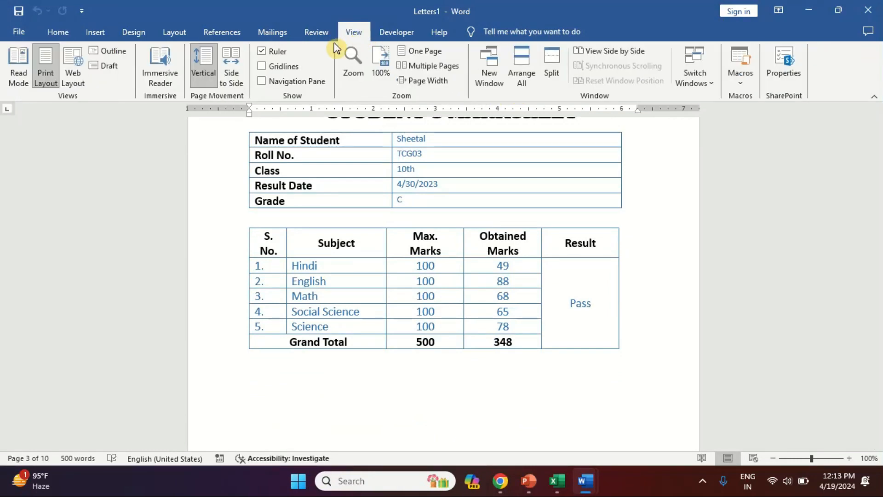
click(298, 83)
click(70, 170)
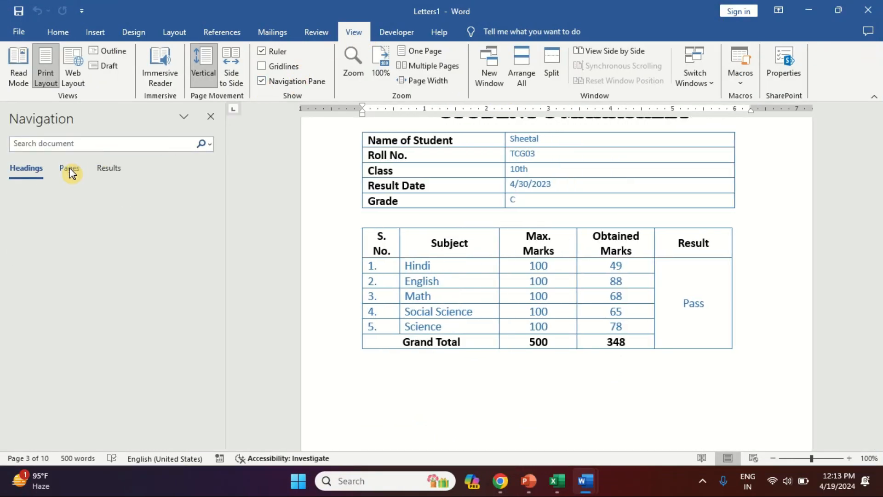
- Browse through the merged marksheet pages to review each student's results
scroll(115, 437, down, 3)
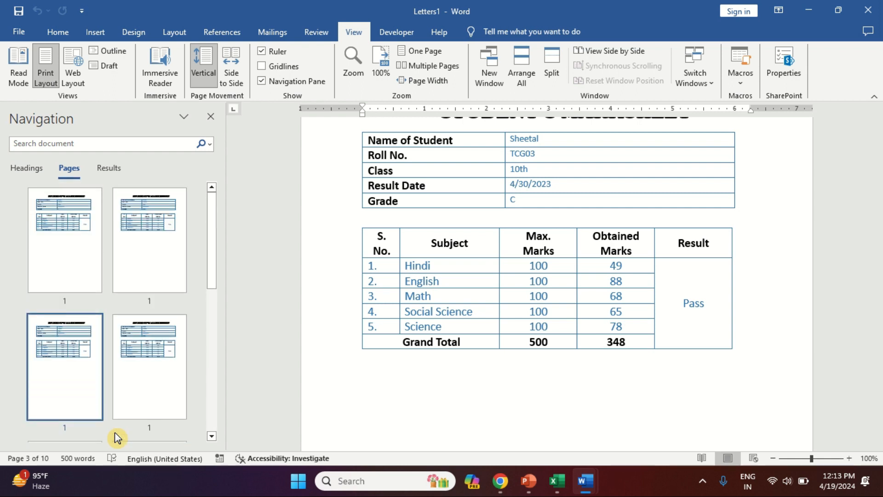
scroll(121, 305, down, 4)
scroll(121, 306, down, 2)
scroll(479, 222, up, 5)
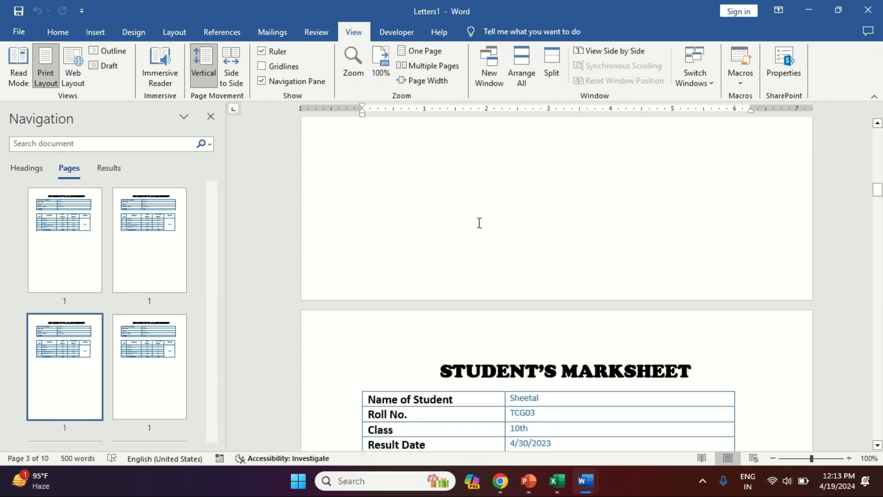
scroll(479, 223, down, 5)
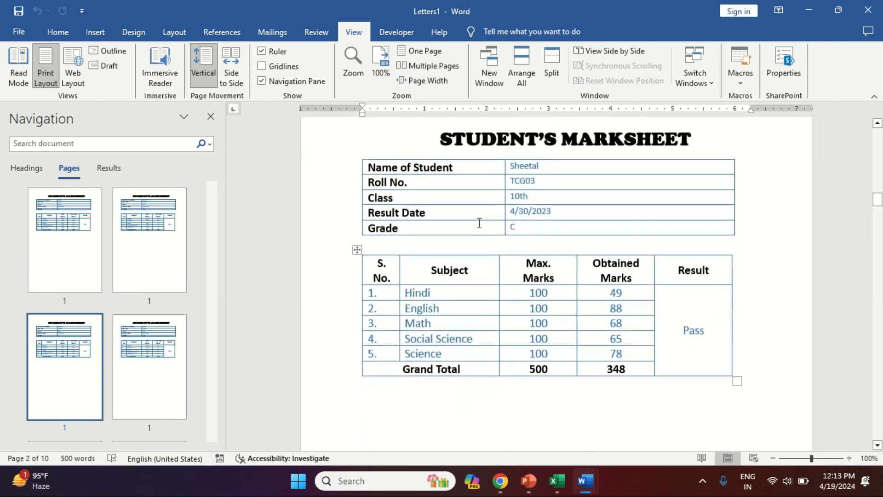